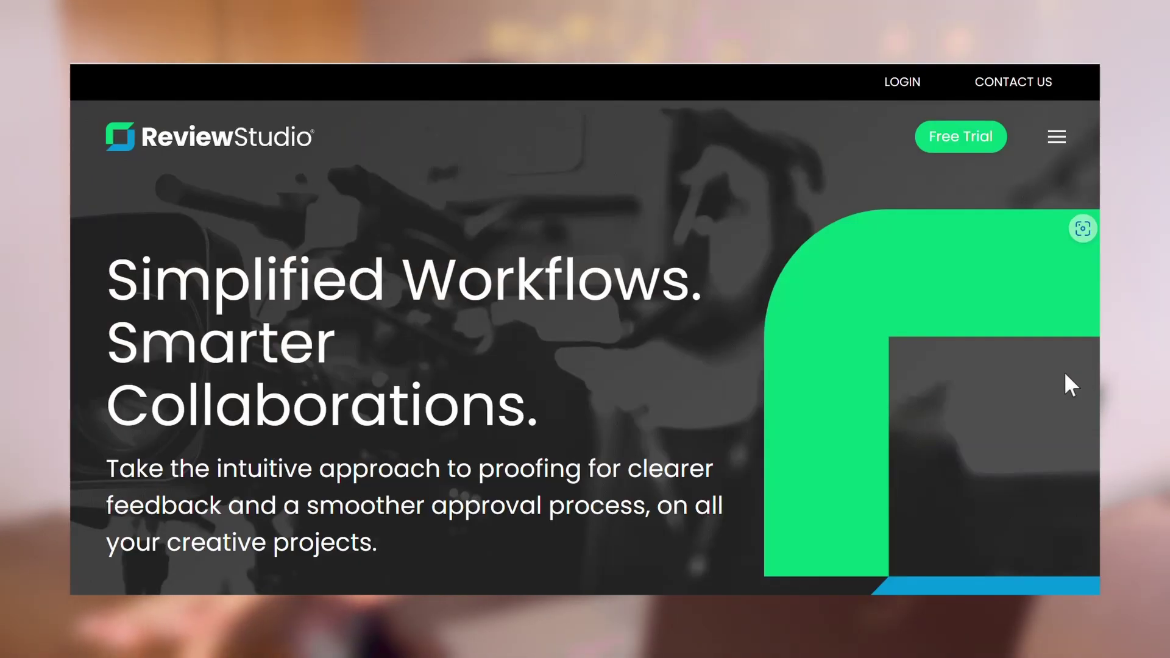
Scroll the homepage past Collaborate Better to the Keep Everyone on the Same Page section
{"action": "scroll", "coordinate": [1071, 385], "scroll_direction": "down", "scroll_amount": 1}
{"action": "scroll", "coordinate": [1071, 386], "scroll_direction": "down", "scroll_amount": 4}
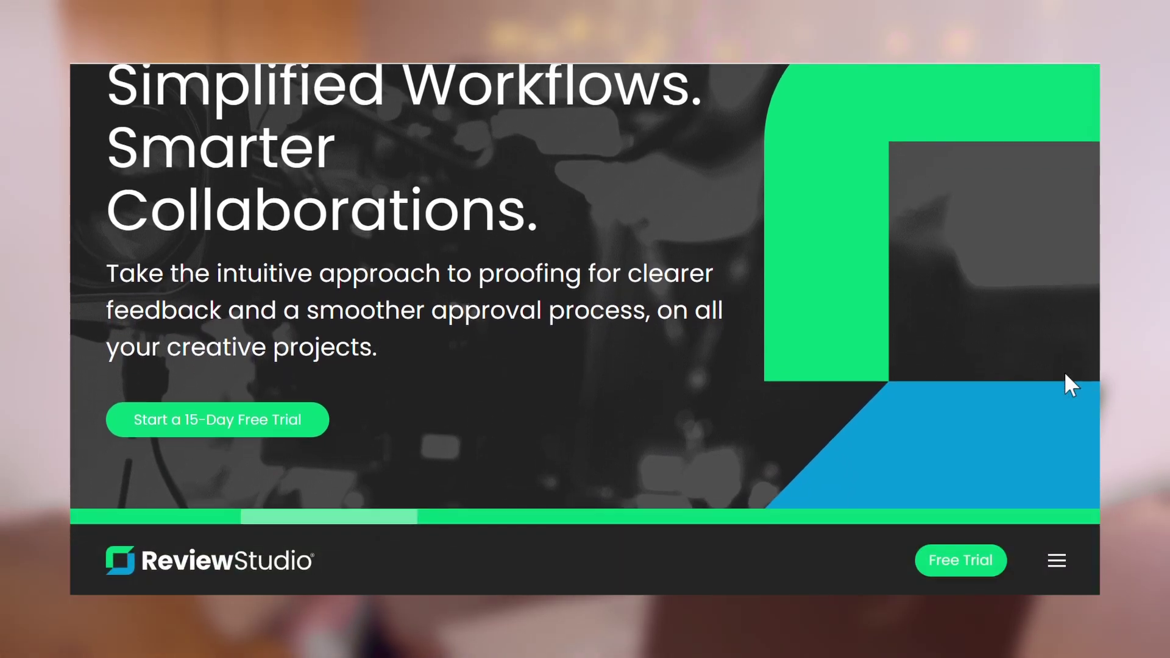
{"action": "scroll", "coordinate": [1066, 374], "scroll_direction": "down", "scroll_amount": 8}
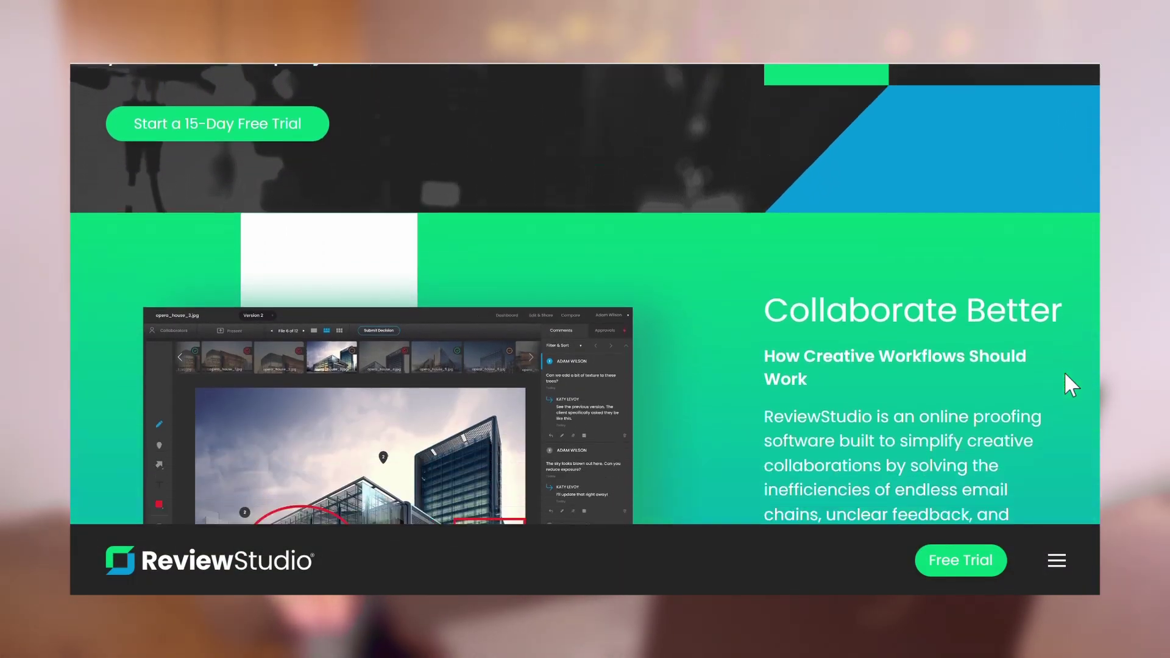
{"action": "scroll", "coordinate": [1065, 374], "scroll_direction": "down", "scroll_amount": 8}
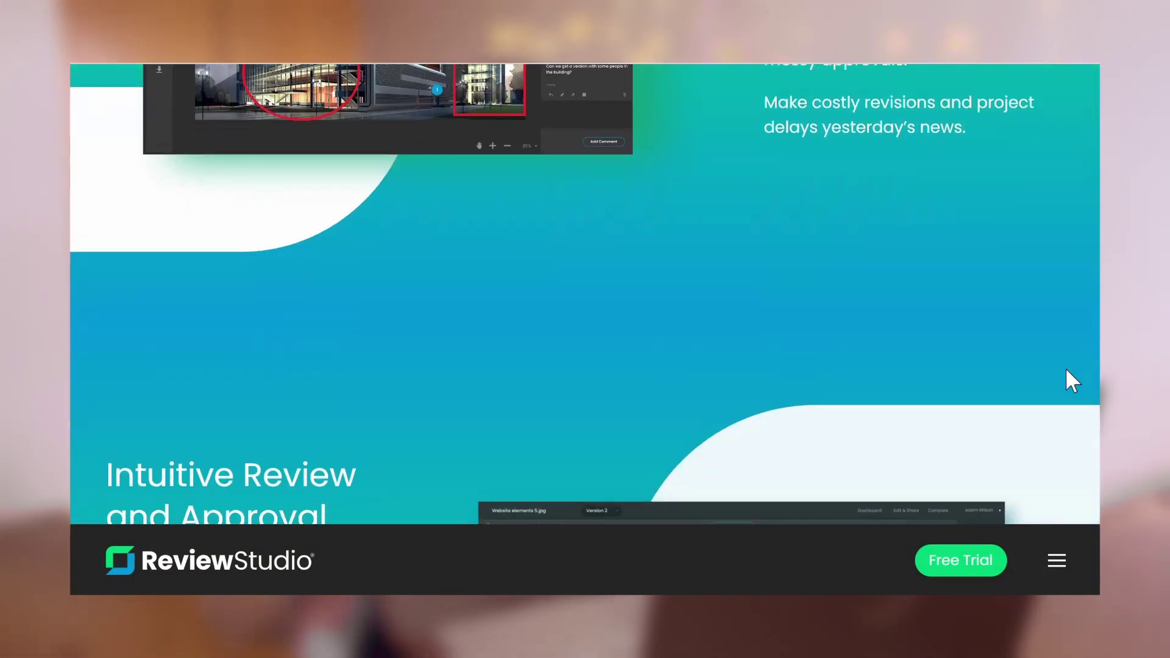
{"action": "scroll", "coordinate": [1067, 372], "scroll_direction": "down", "scroll_amount": 2}
{"action": "scroll", "coordinate": [1066, 368], "scroll_direction": "down", "scroll_amount": 3}
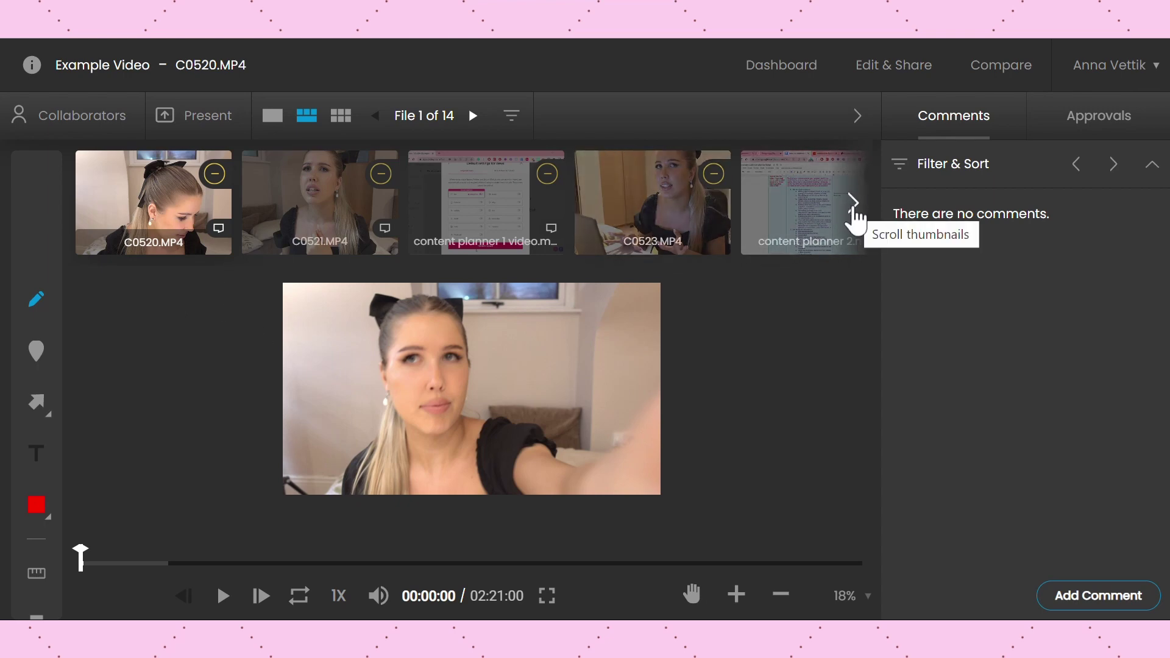
{"action": "left_click", "coordinate": [853, 203]}
{"action": "left_click", "coordinate": [854, 203]}
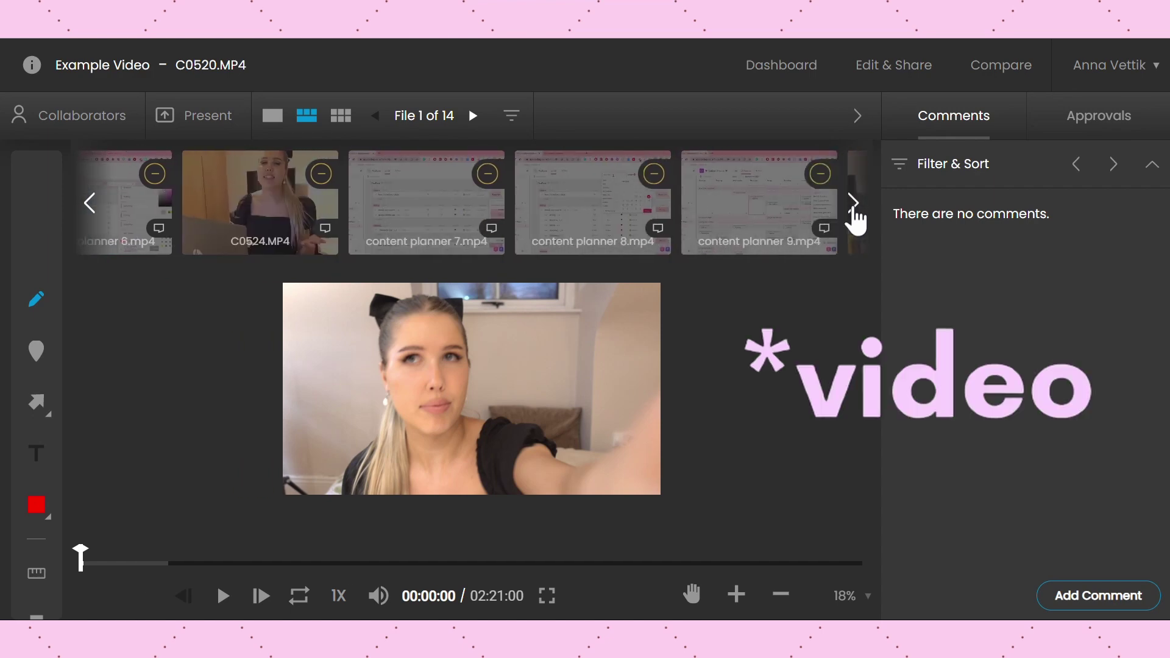
{"action": "left_click", "coordinate": [853, 202]}
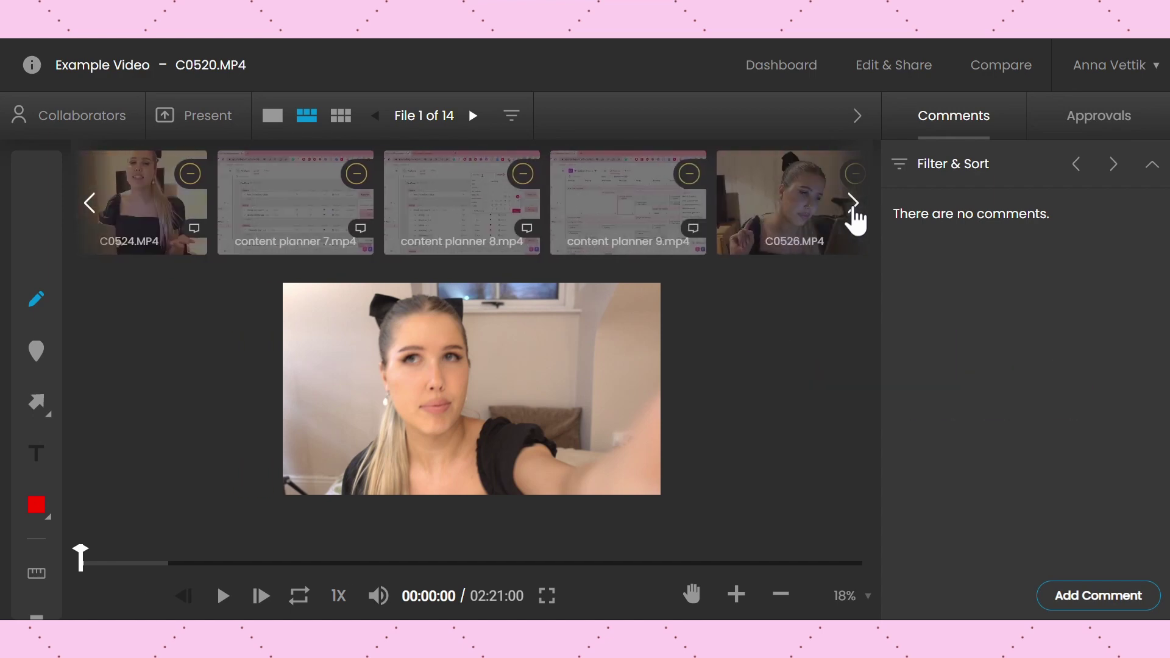
{"action": "left_click", "coordinate": [91, 203]}
{"action": "left_click", "coordinate": [92, 202]}
{"action": "left_click", "coordinate": [92, 202]}
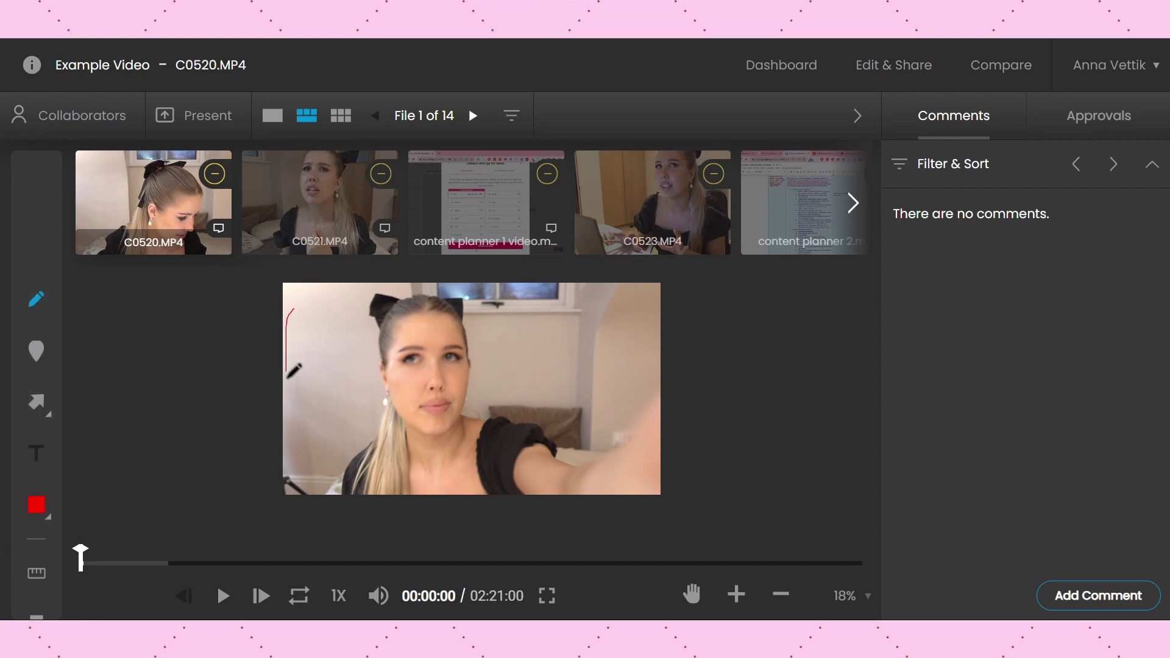
Draw a loop around the background behind her and post 'blur the background'
{"action": "left_click_drag", "start_coordinate": [337, 390], "coordinate": [518, 353]}
{"action": "left_click_drag", "start_coordinate": [324, 281], "coordinate": [294, 310]}
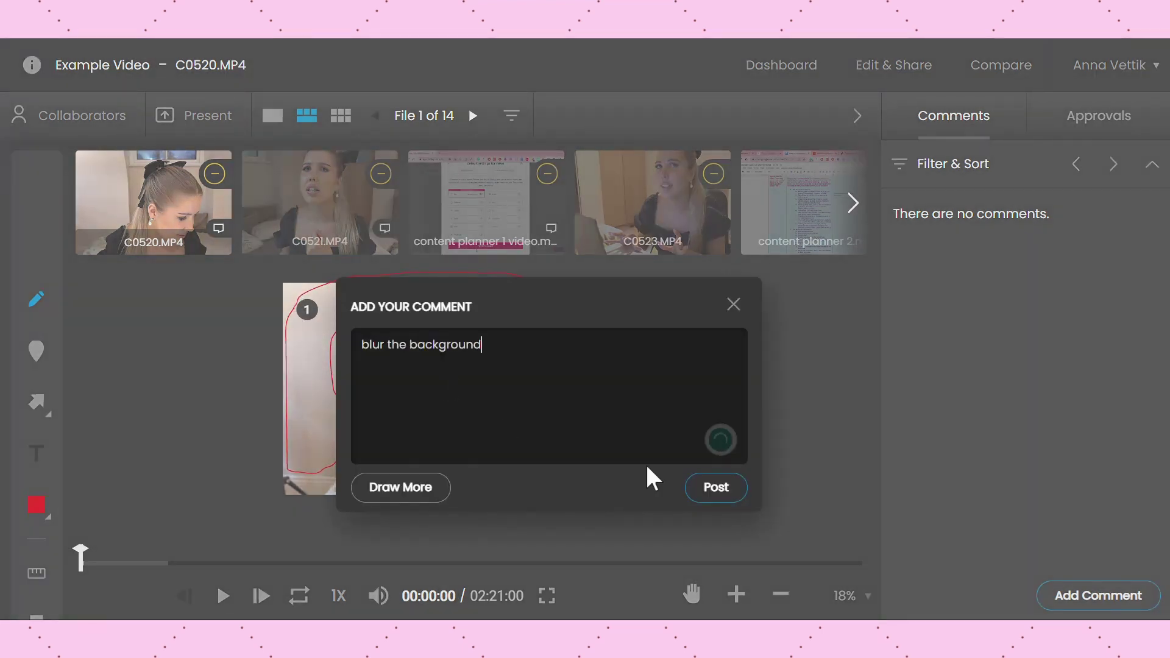
{"action": "left_click", "coordinate": [716, 487]}
At 00:18:11, pin the lists/habits/goals text comment on the wall behind her
{"action": "left_click", "coordinate": [183, 564]}
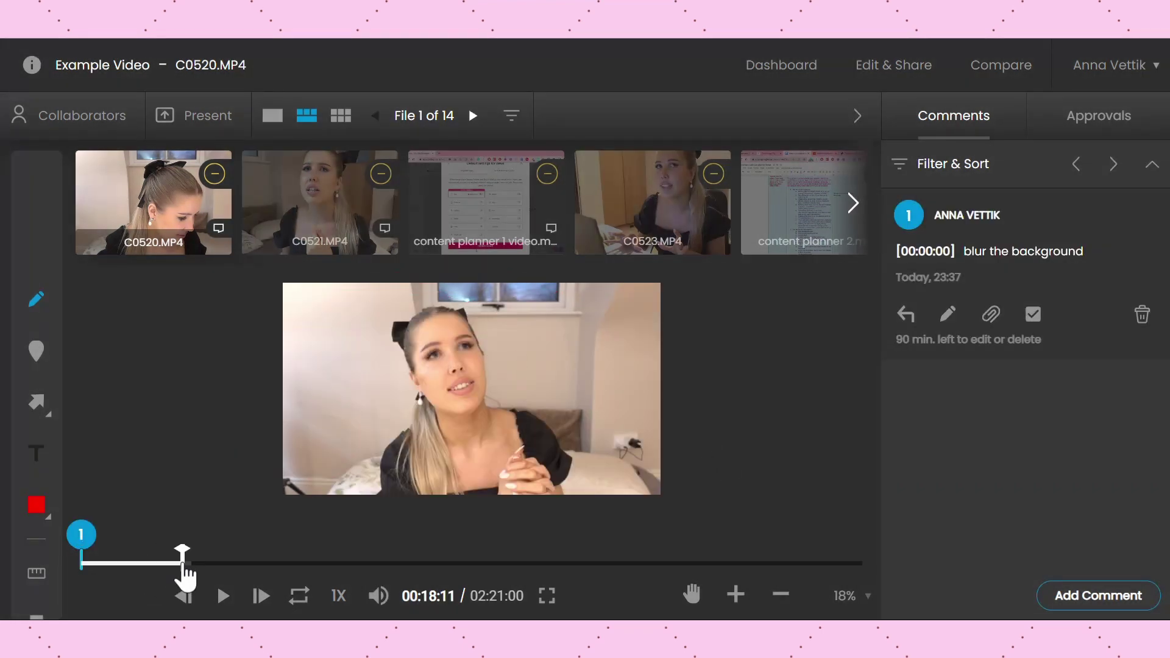
{"action": "left_click", "coordinate": [35, 352]}
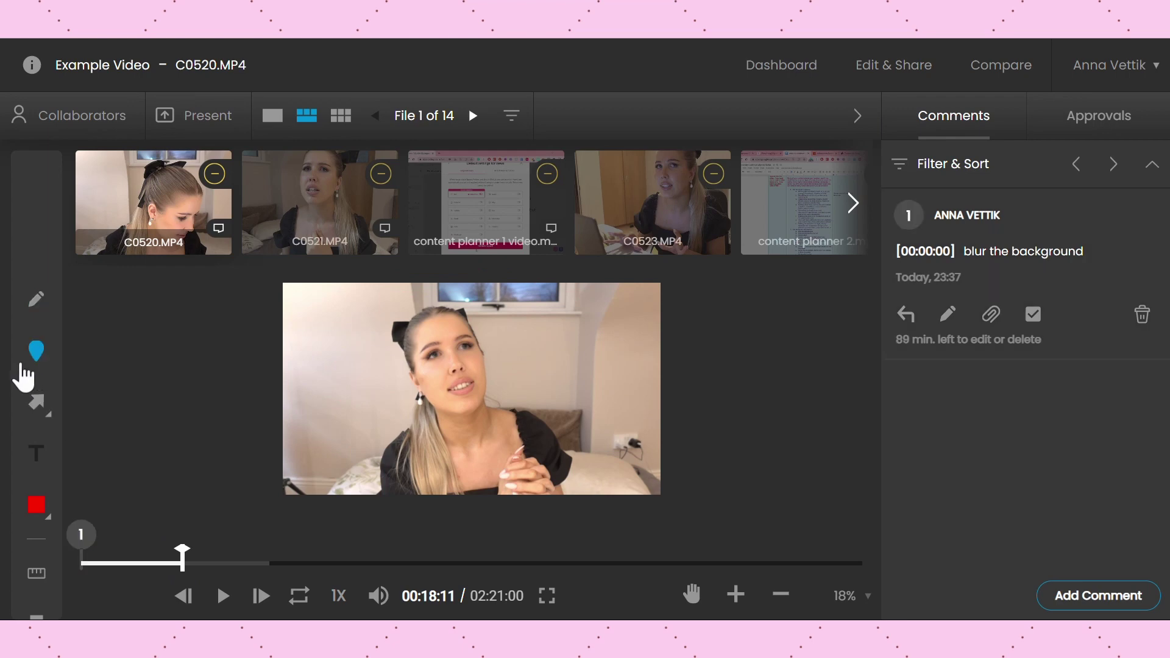
{"action": "left_click", "coordinate": [552, 354]}
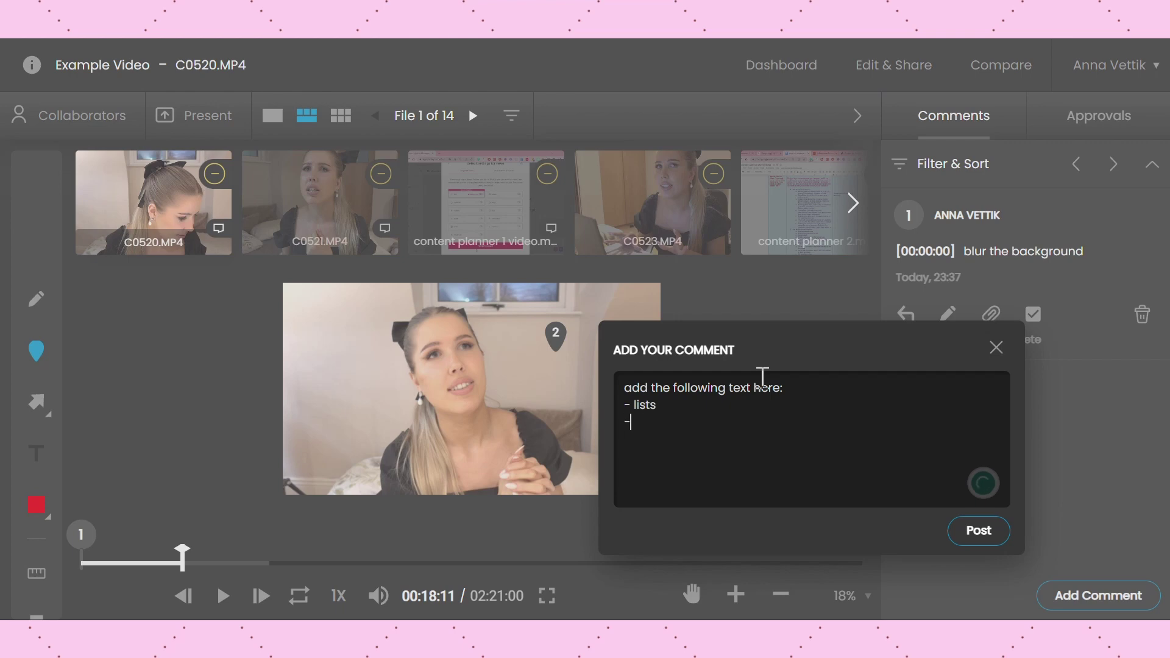
{"action": "left_click", "coordinate": [979, 530]}
{"action": "left_click", "coordinate": [37, 402]}
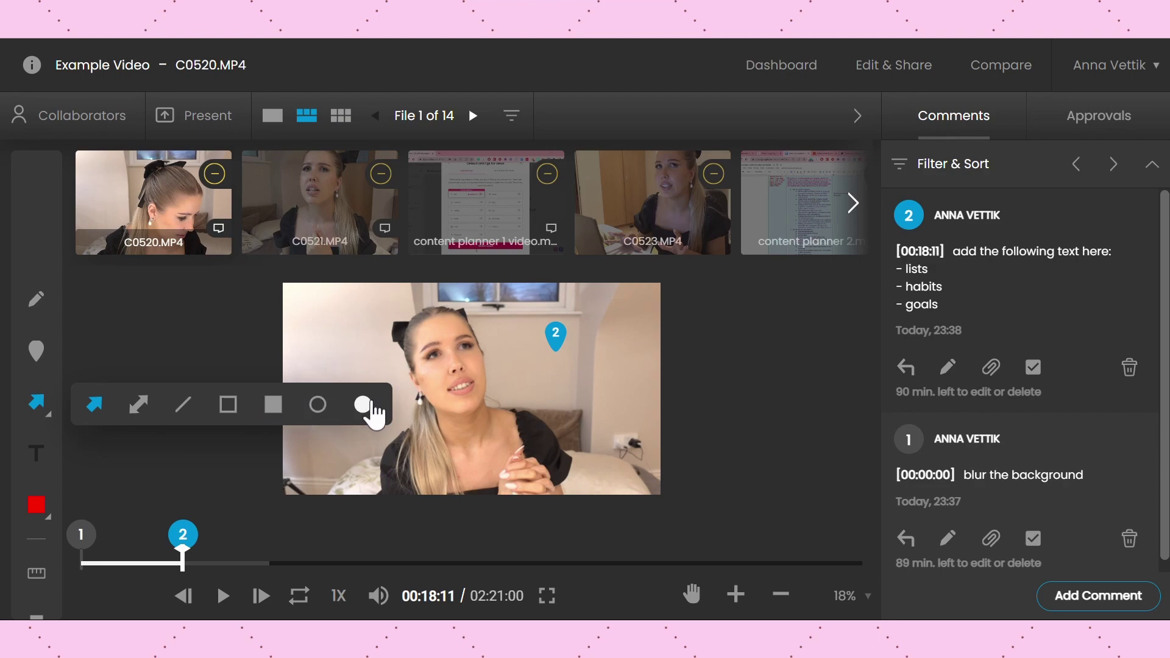
{"action": "left_click", "coordinate": [39, 415]}
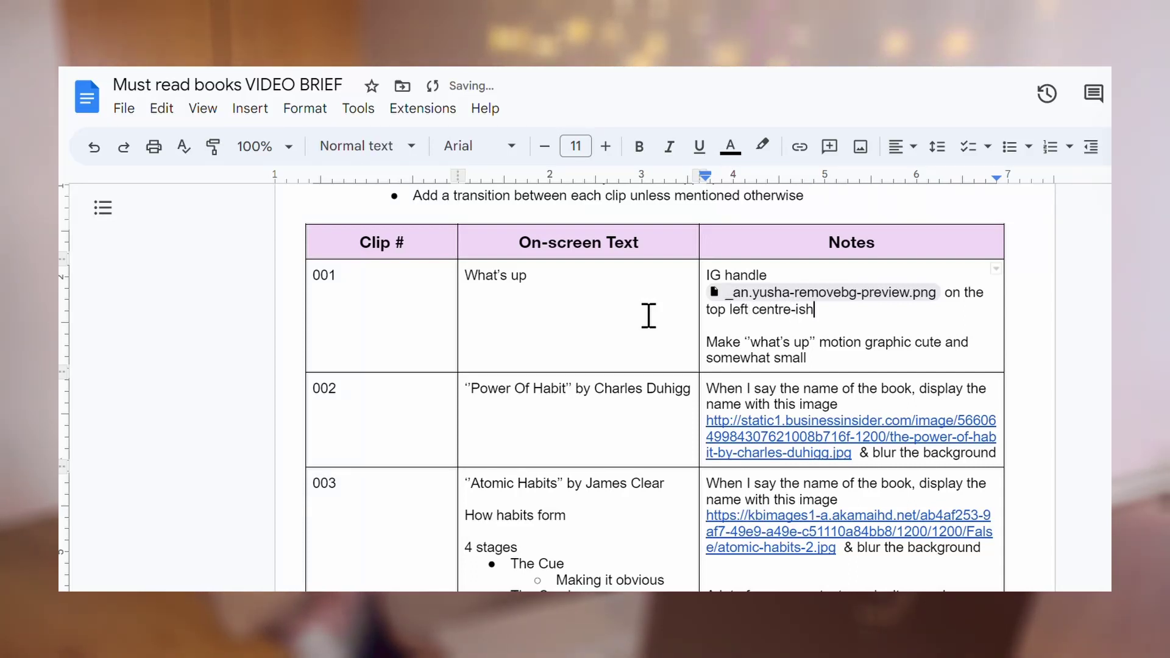
Type 'all but not too small' so the Notes cell ends 'small but not too small'
{"action": "type", "text": "all but not too small"}
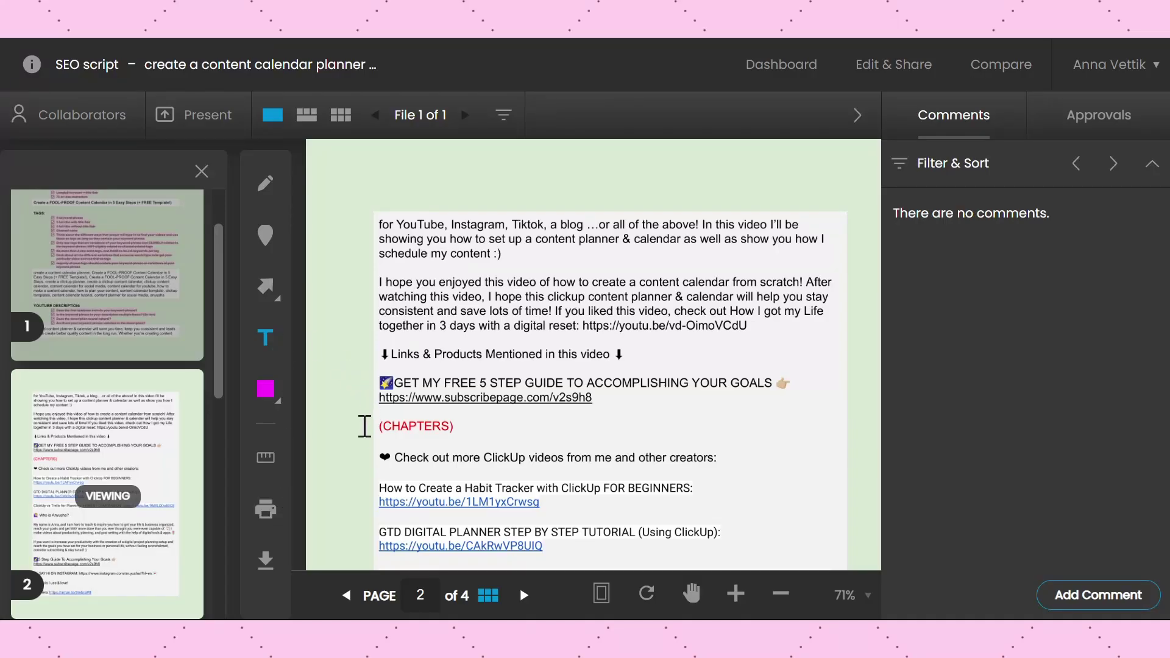
Post a 'remove this' comment beside the (CHAPTERS) heading on page 2
{"action": "left_click", "coordinate": [462, 426]}
{"action": "type", "text": "remove this"}
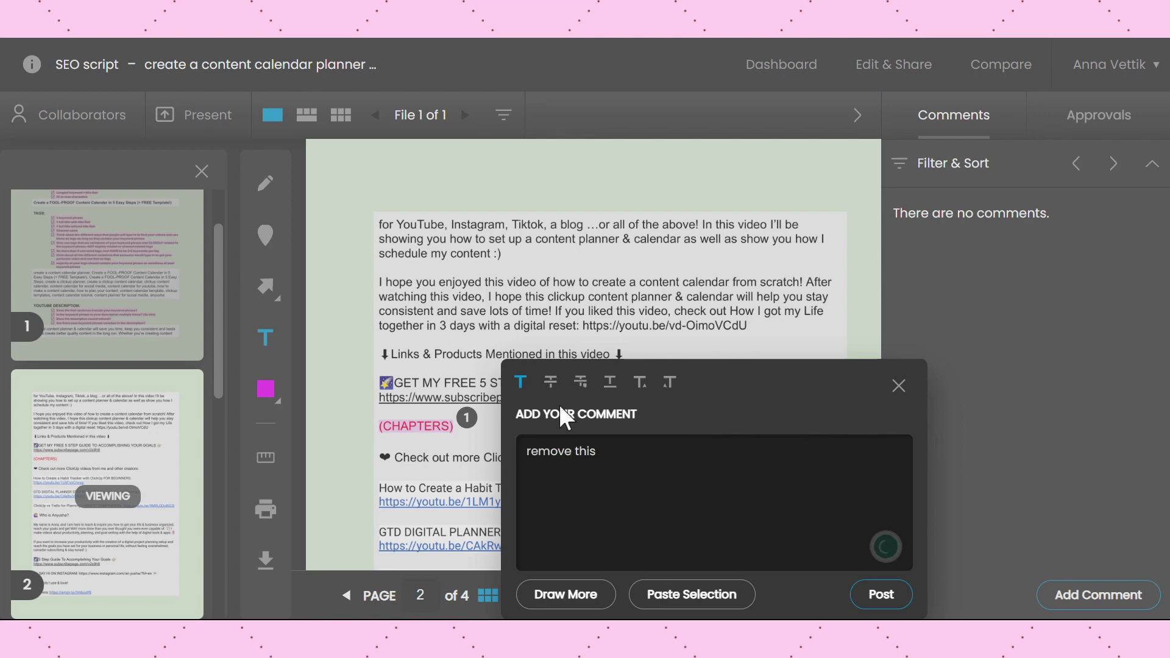
{"action": "left_click", "coordinate": [890, 597]}
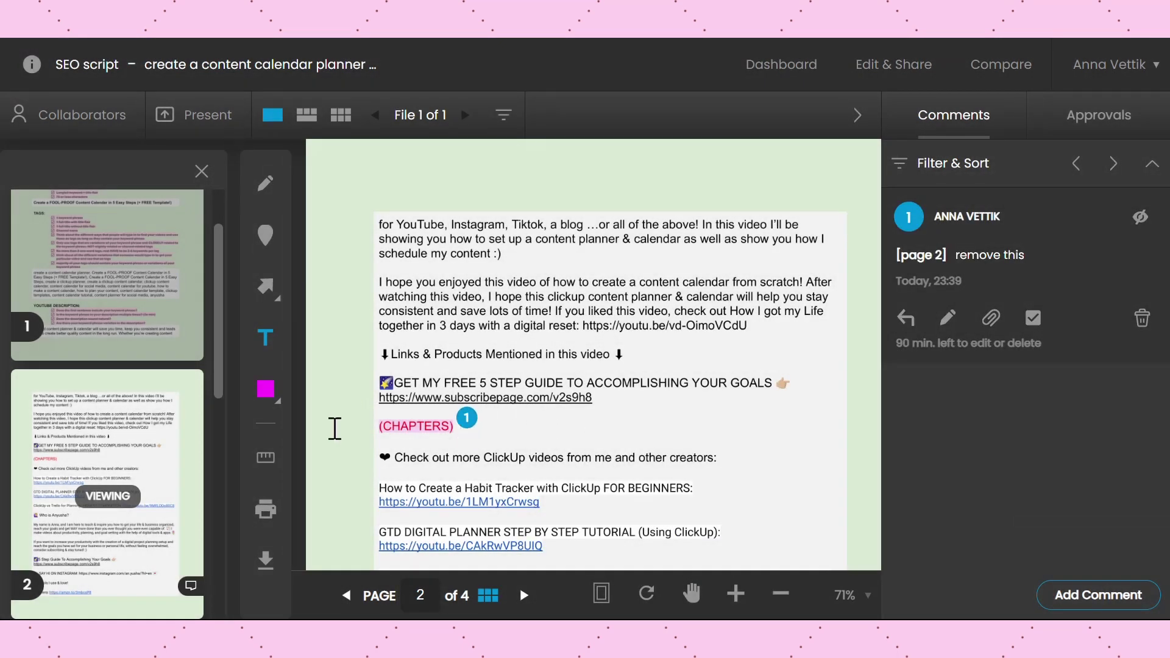
Set the markup to size 8, opacity 84 and cyan colour
{"action": "left_click", "coordinate": [273, 404]}
{"action": "left_click", "coordinate": [490, 426]}
{"action": "left_click", "coordinate": [440, 440]}
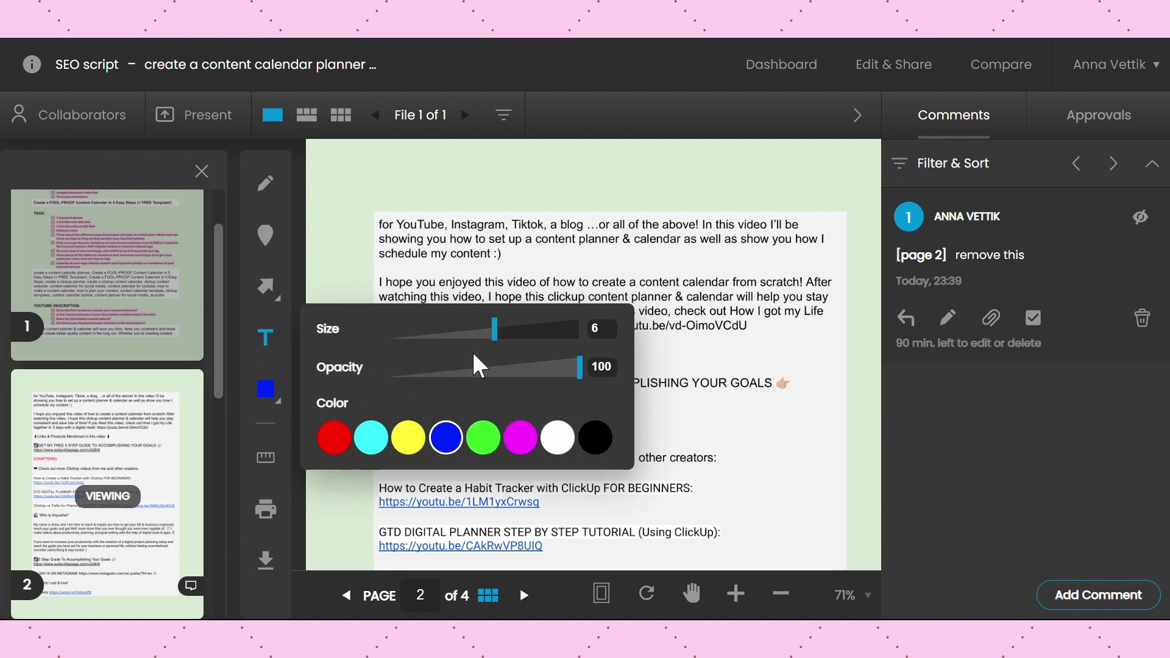
{"action": "left_click", "coordinate": [549, 368]}
{"action": "left_click_drag", "start_coordinate": [496, 345], "coordinate": [544, 353]}
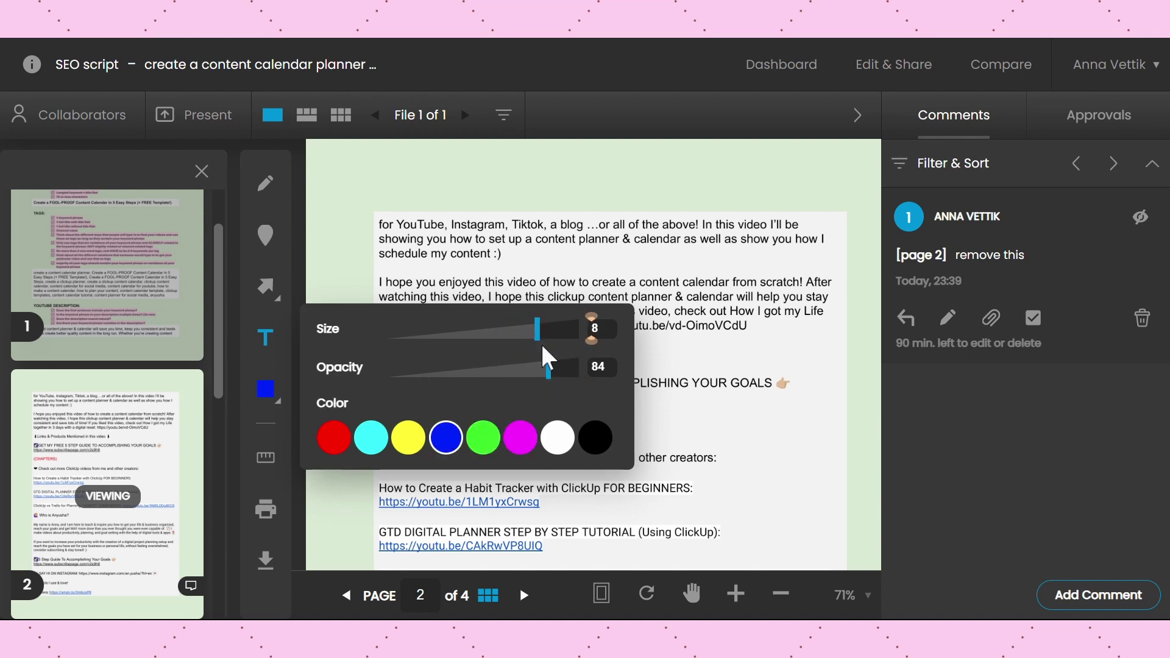
{"action": "left_click", "coordinate": [368, 443]}
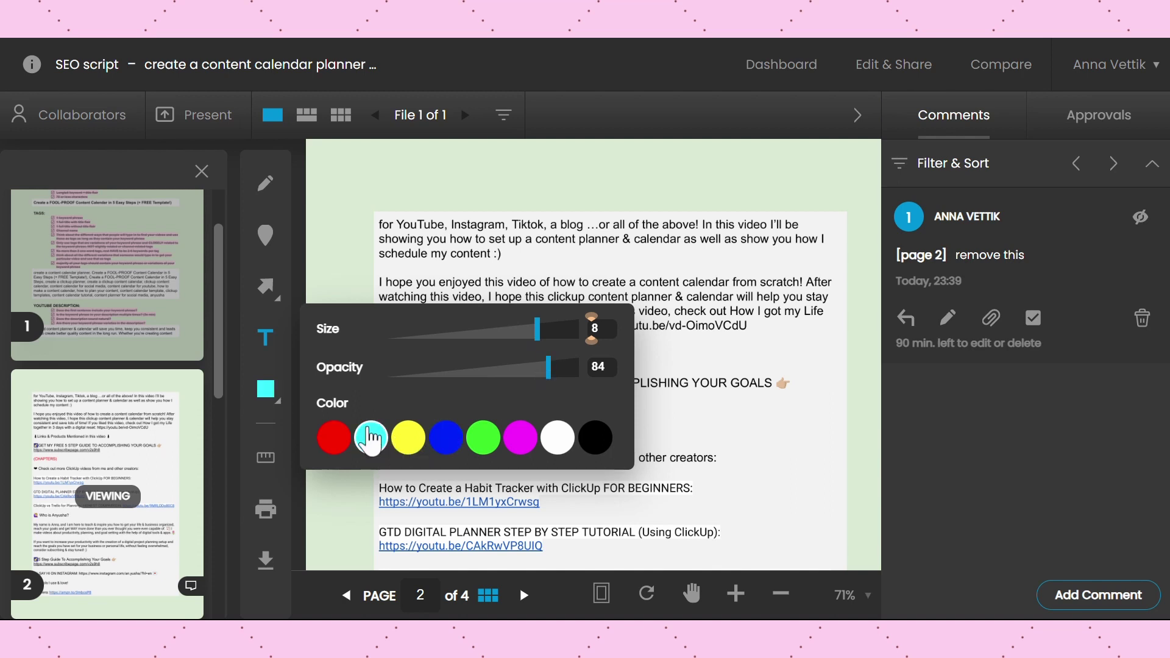
{"action": "left_click", "coordinate": [264, 407]}
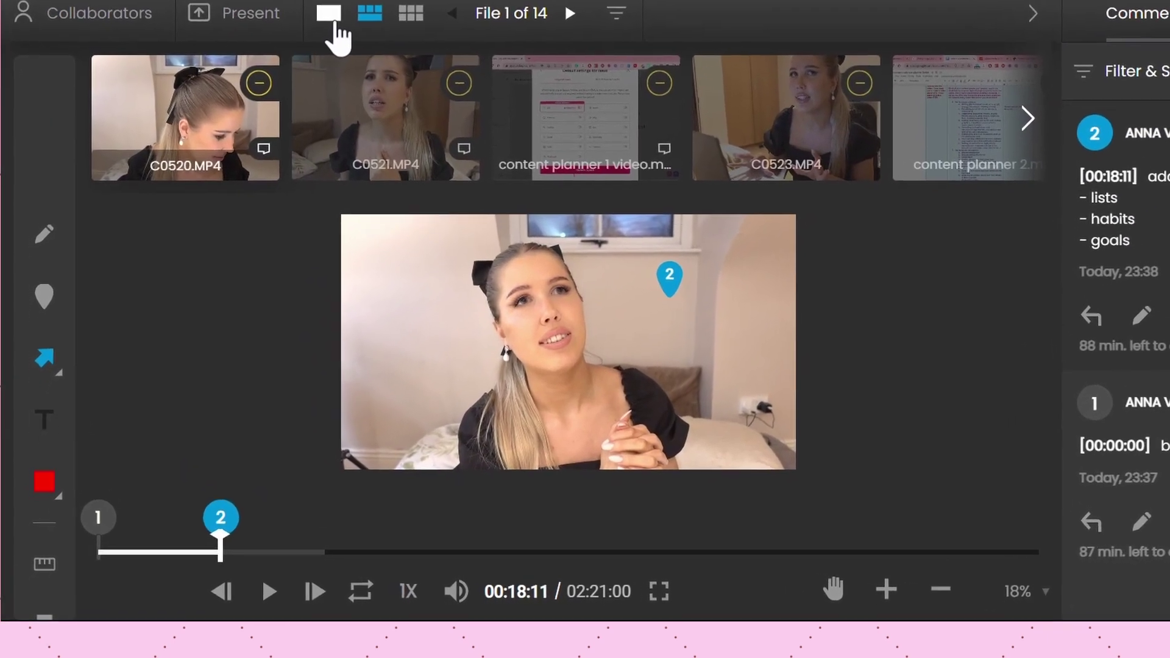
Toggle between single view and filmstrip view, ending on the enlarged single clip
{"action": "left_click", "coordinate": [329, 13]}
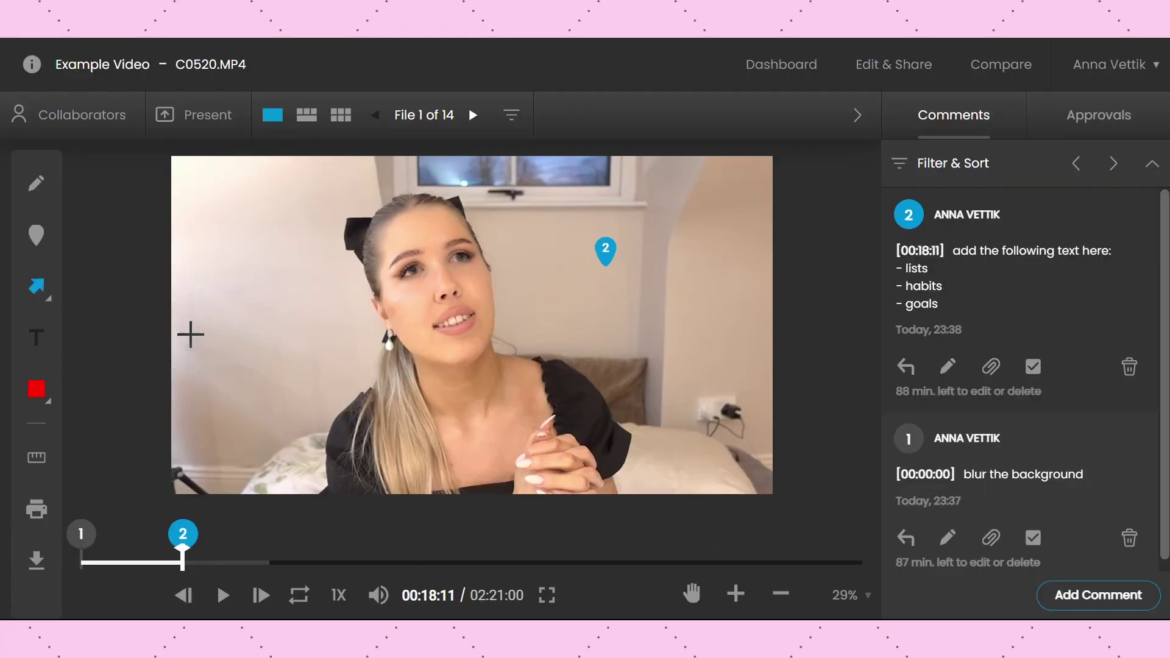
{"action": "left_click", "coordinate": [314, 121]}
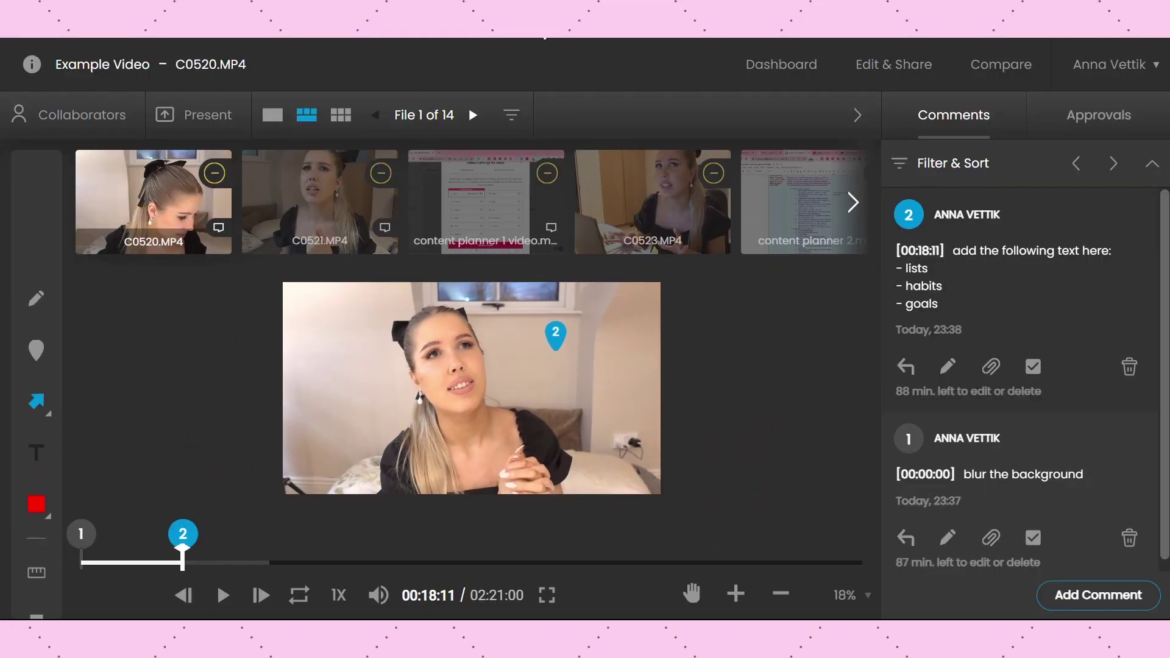
{"action": "left_click", "coordinate": [273, 116]}
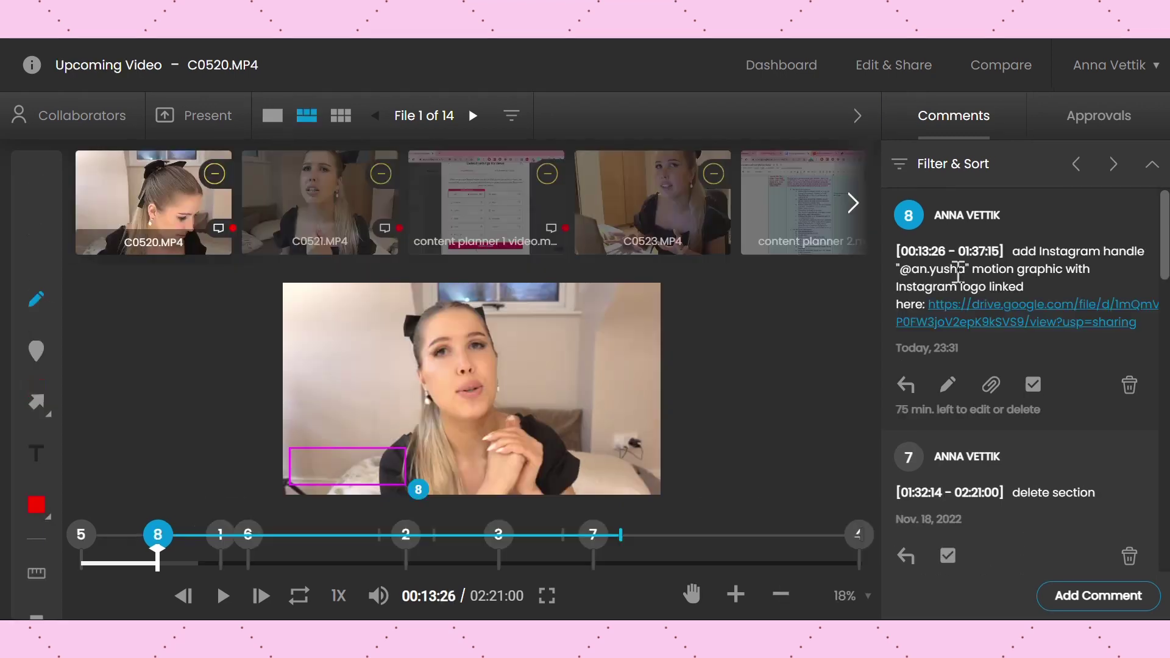
Scroll the Upcoming Video Comments panel down to comment 1
{"action": "scroll", "coordinate": [1079, 312], "scroll_direction": "down", "scroll_amount": 2}
{"action": "scroll", "coordinate": [1079, 312], "scroll_direction": "up", "scroll_amount": 1}
{"action": "scroll", "coordinate": [1132, 320], "scroll_direction": "down", "scroll_amount": 4}
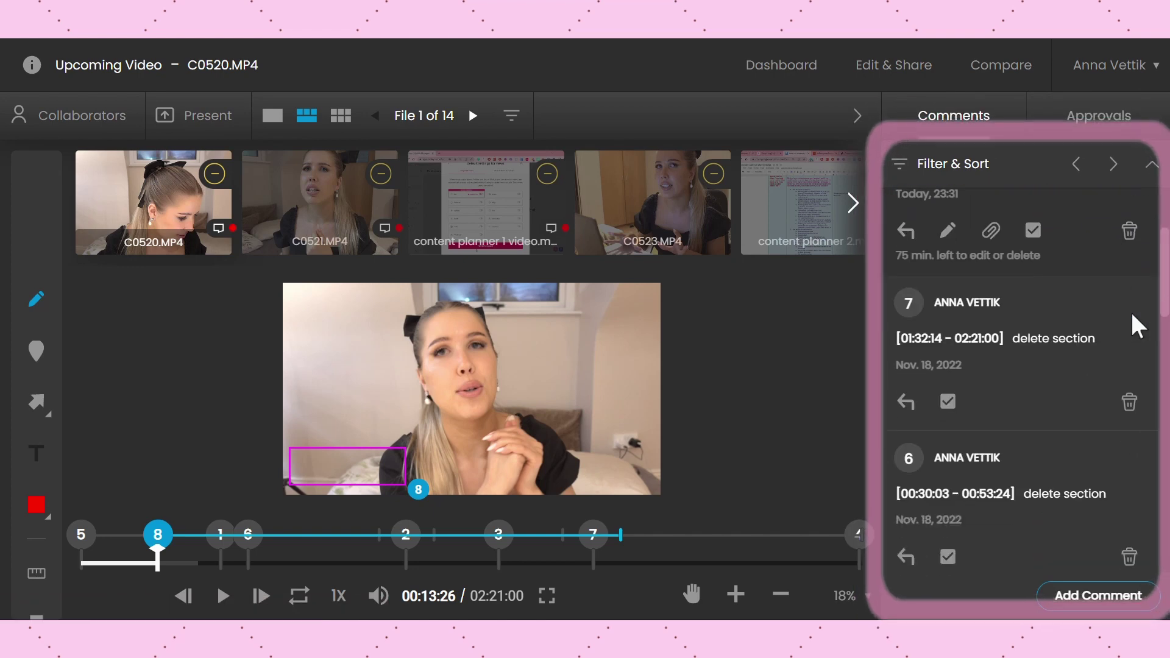
{"action": "scroll", "coordinate": [1133, 315], "scroll_direction": "down", "scroll_amount": 7}
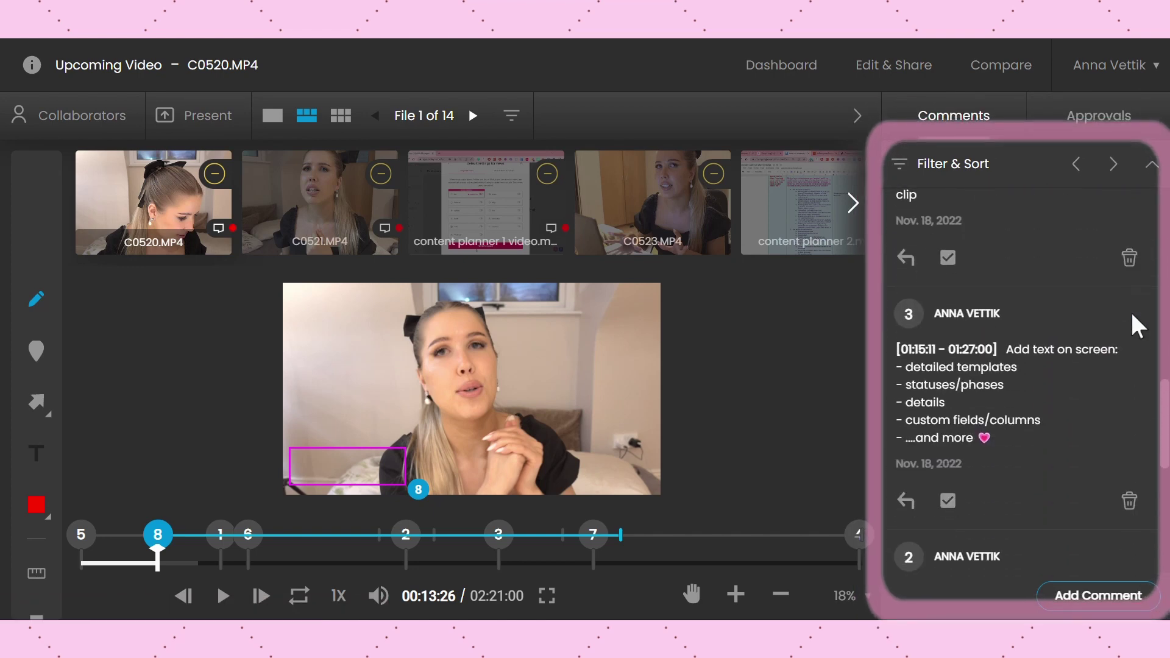
{"action": "scroll", "coordinate": [1133, 315], "scroll_direction": "down", "scroll_amount": 5}
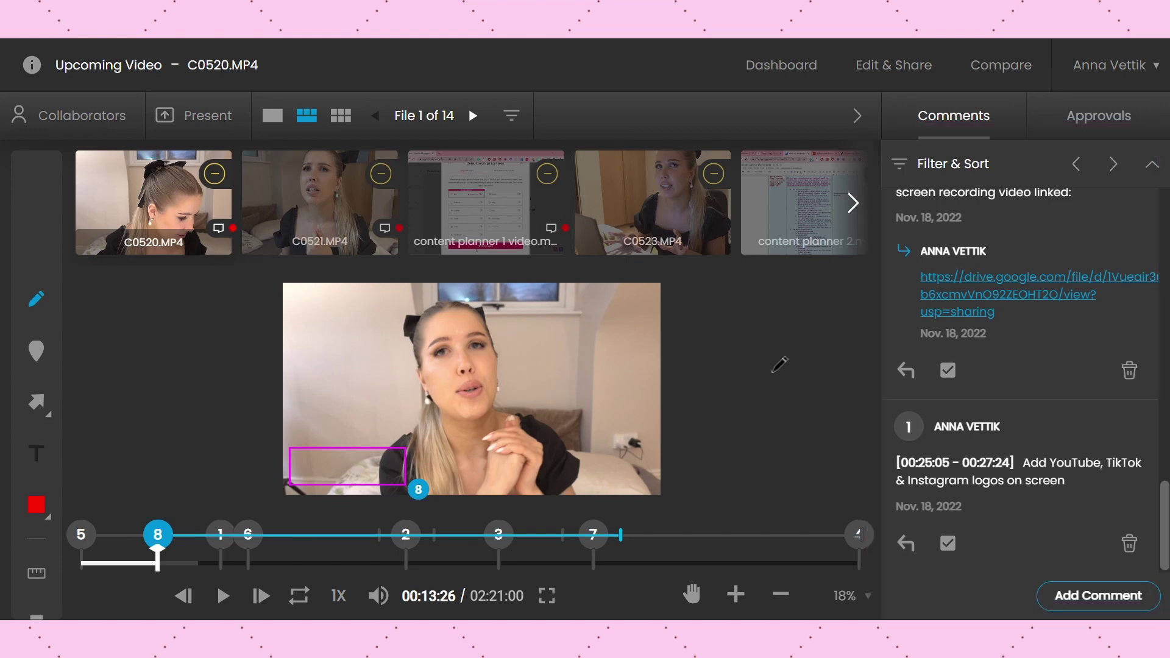
Seek C0520.MP4 playback to 01:50:01
{"action": "left_click", "coordinate": [630, 564]}
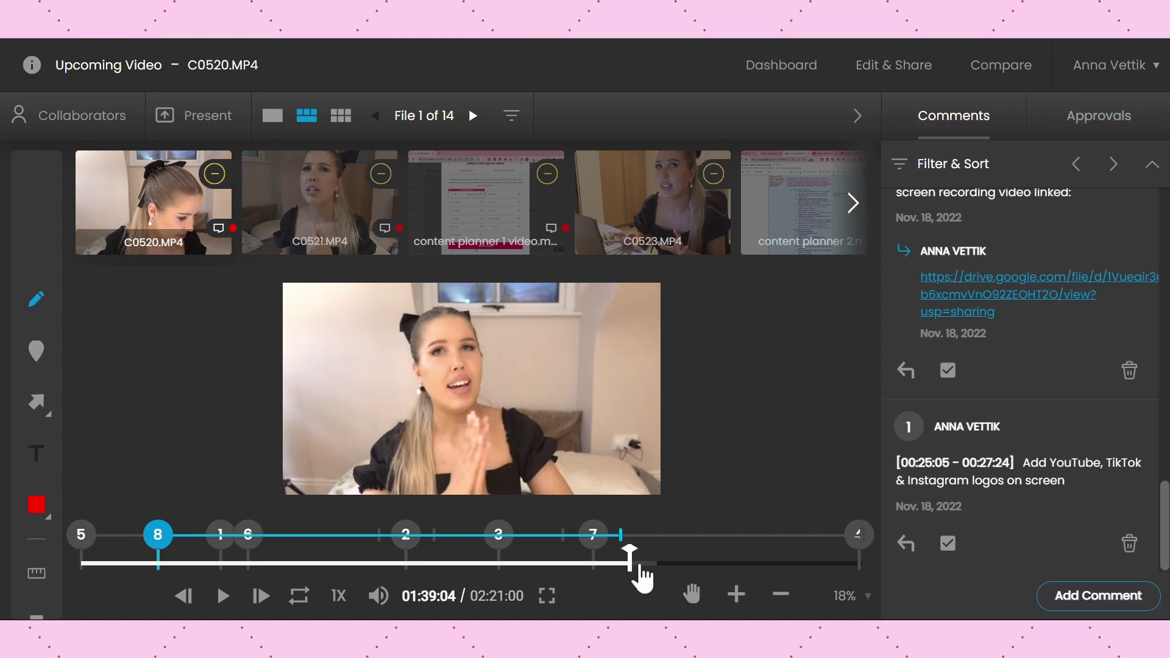
{"action": "left_click", "coordinate": [659, 563]}
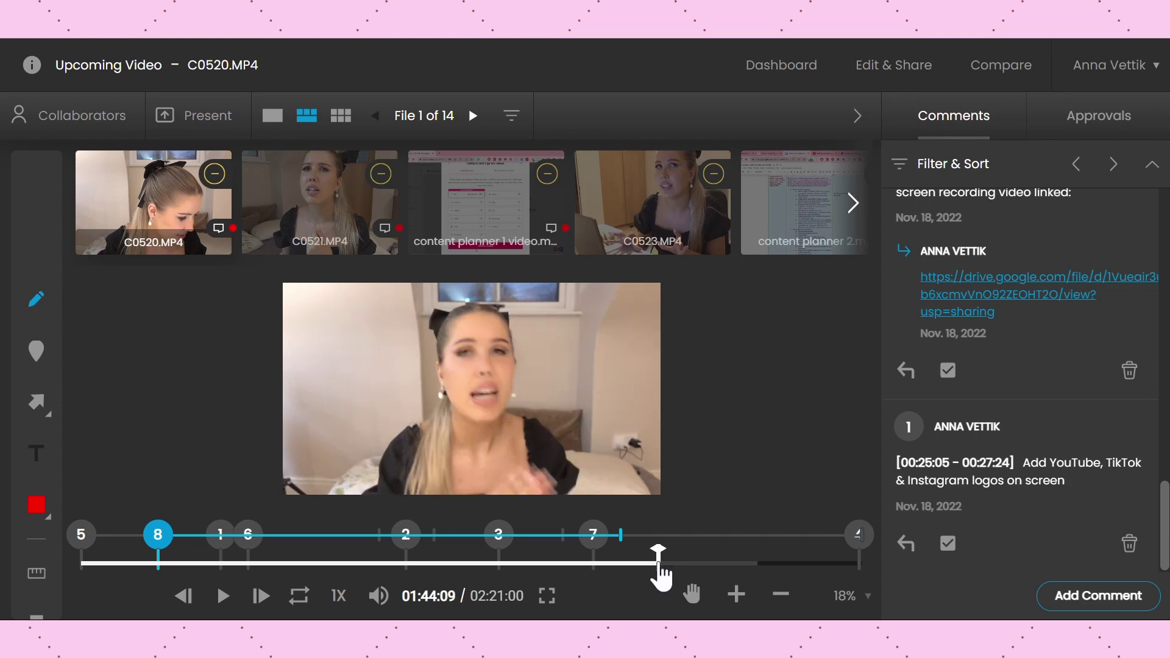
{"action": "left_click", "coordinate": [671, 563]}
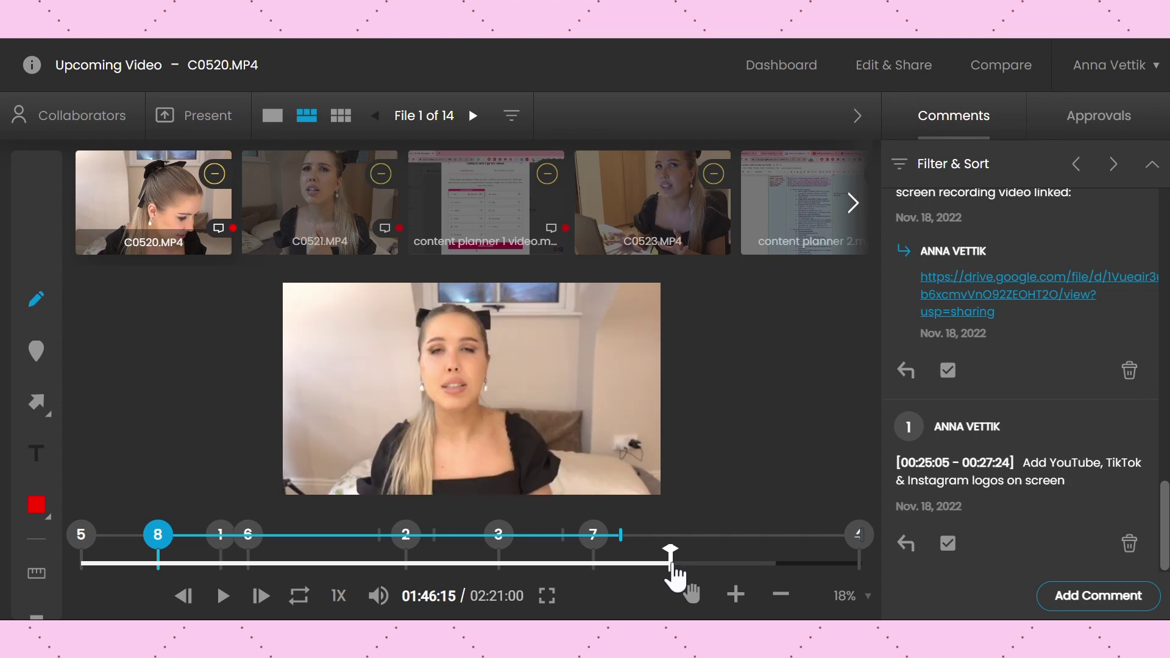
{"action": "left_click_drag", "start_coordinate": [670, 564], "coordinate": [786, 570]}
Save a VHS overlay comment on the 01:50:01–02:06:26 range, then go to C0521.MP4
{"action": "left_click", "coordinate": [1070, 597]}
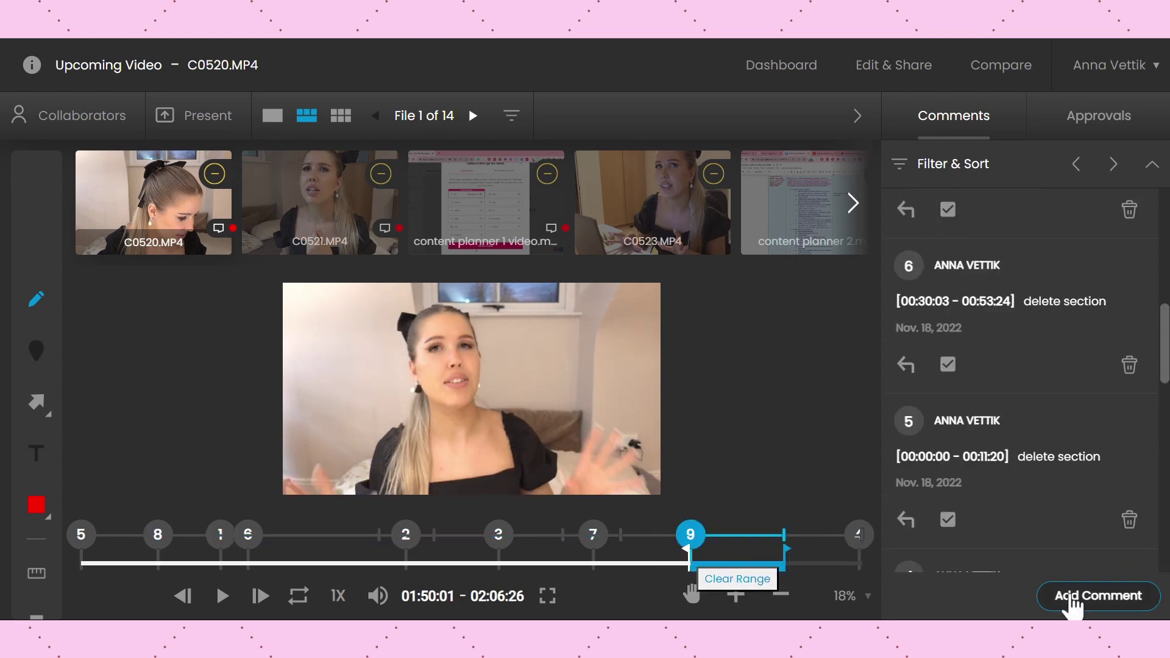
{"action": "left_click", "coordinate": [1059, 247]}
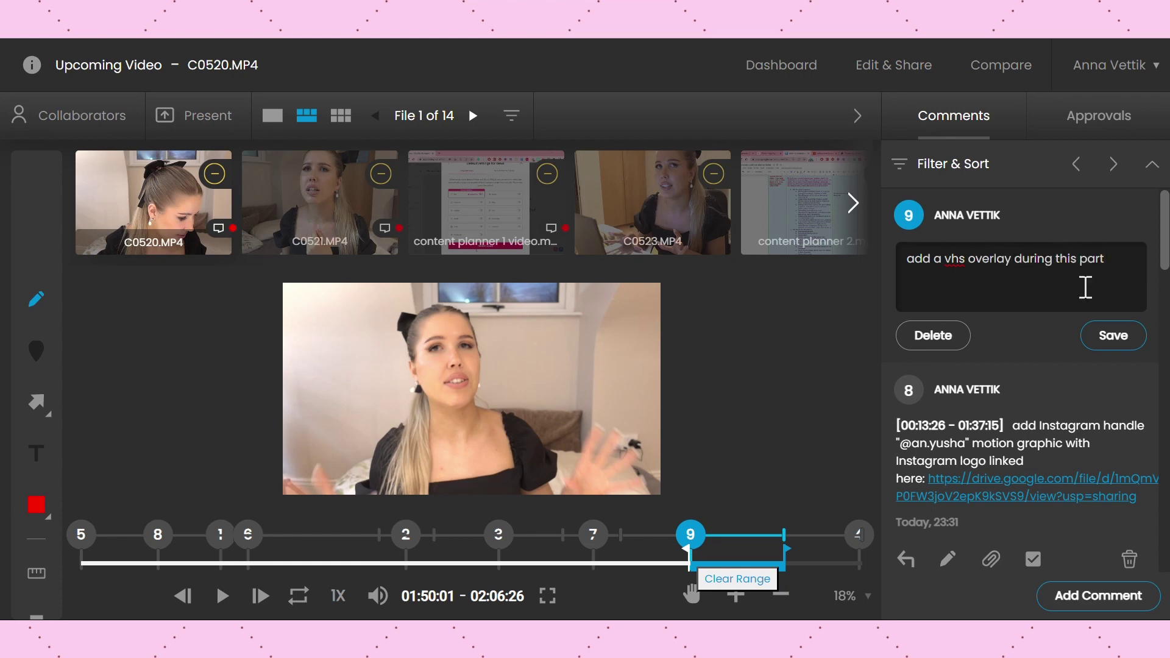
{"action": "left_click", "coordinate": [1130, 335]}
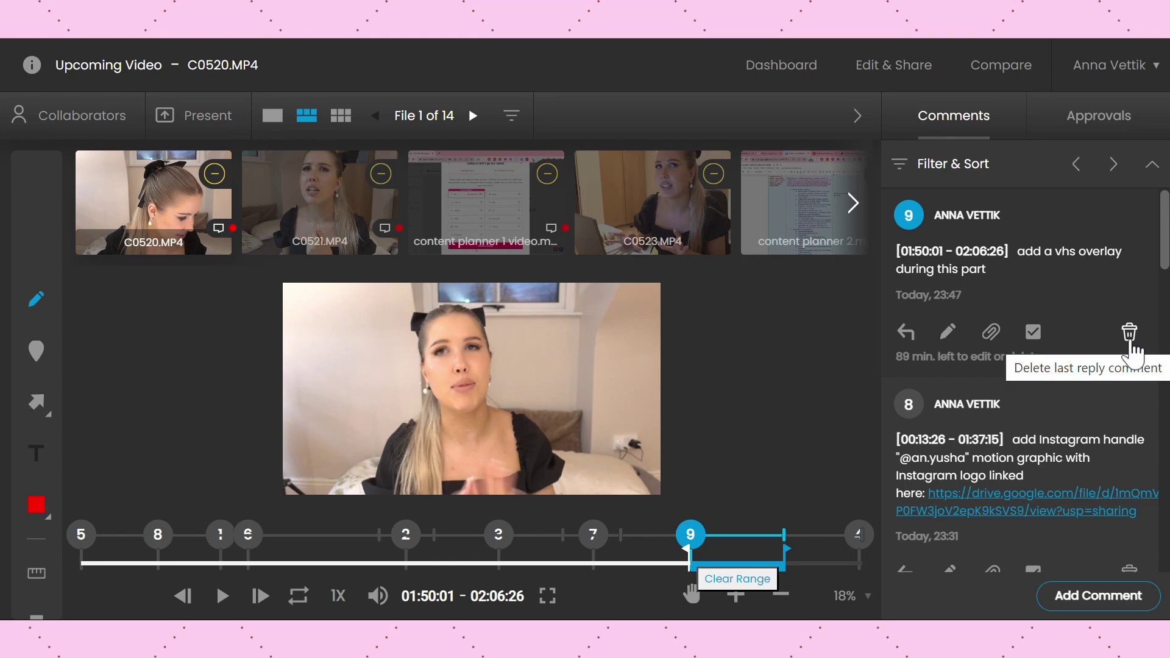
{"action": "left_click", "coordinate": [595, 536]}
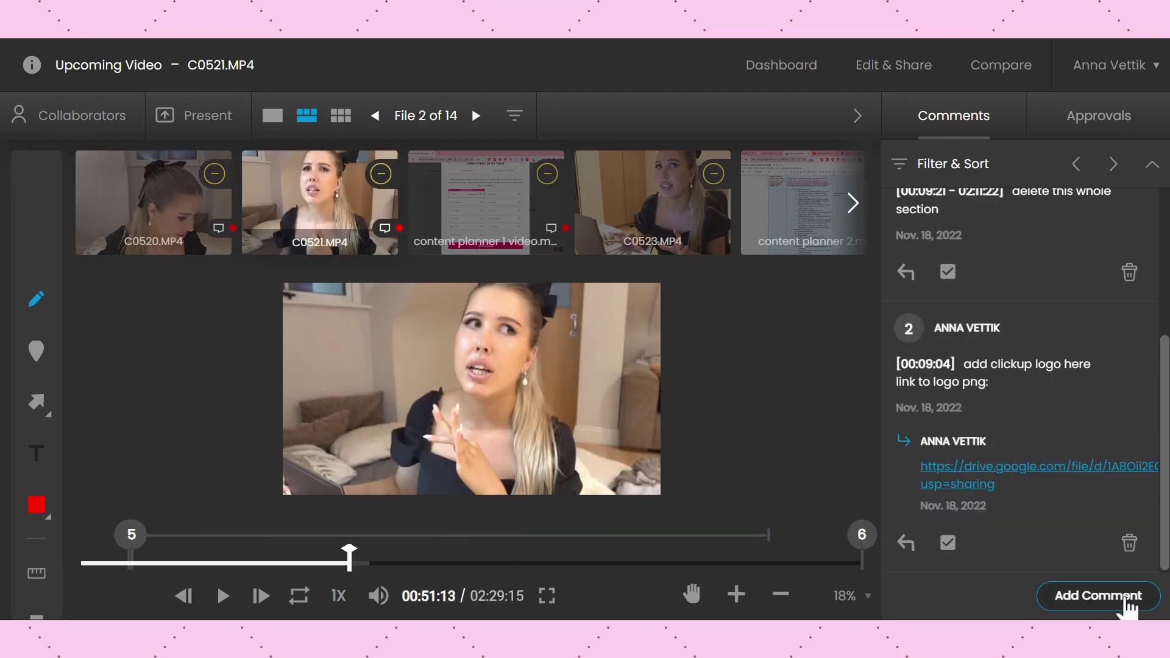
Save a 00:51:13 comment on C0521.MP4 asking to change the background music
{"action": "left_click", "coordinate": [1126, 600]}
{"action": "type", "text": "gr"}
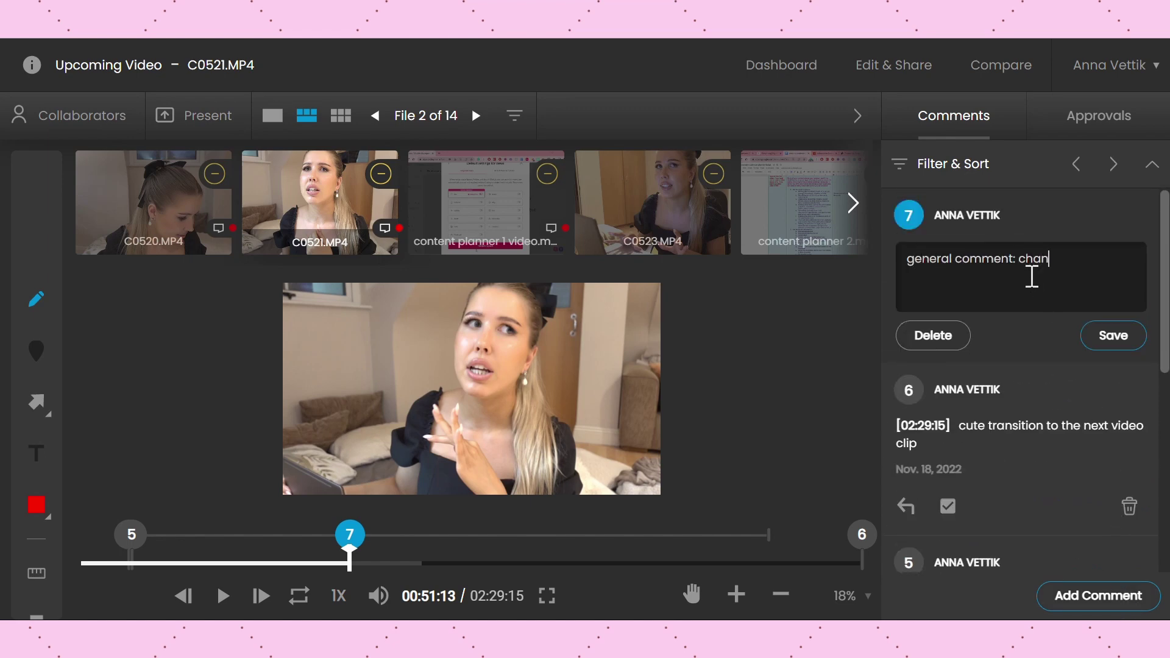
{"action": "type", "text": "ound music for this clip"}
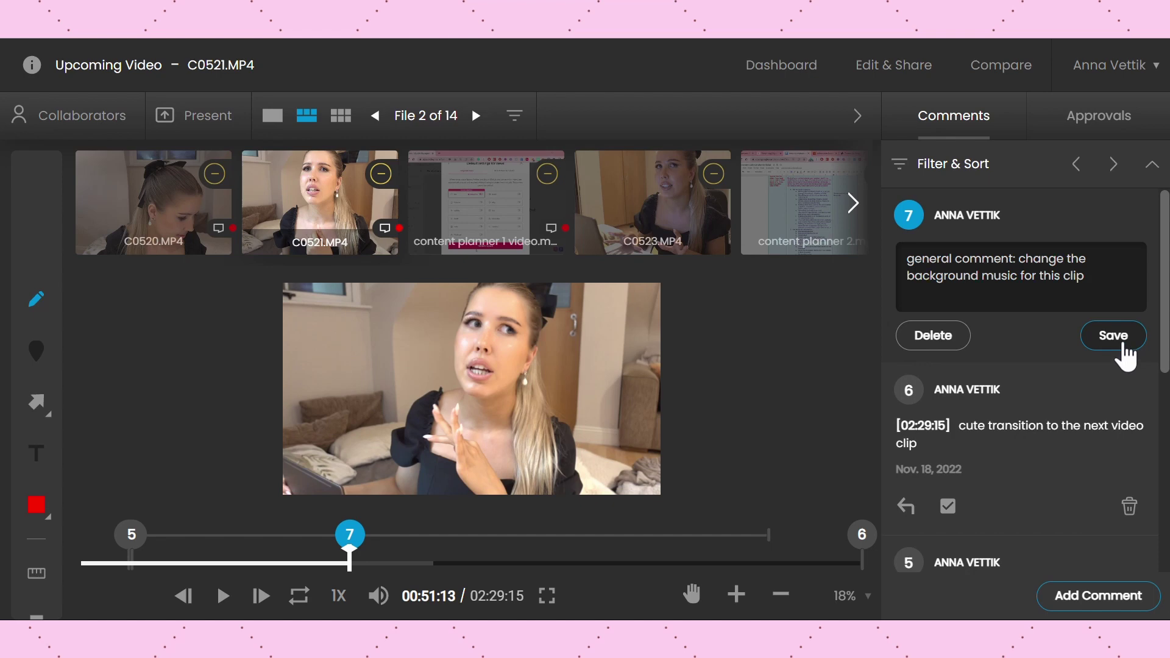
{"action": "left_click", "coordinate": [1119, 342]}
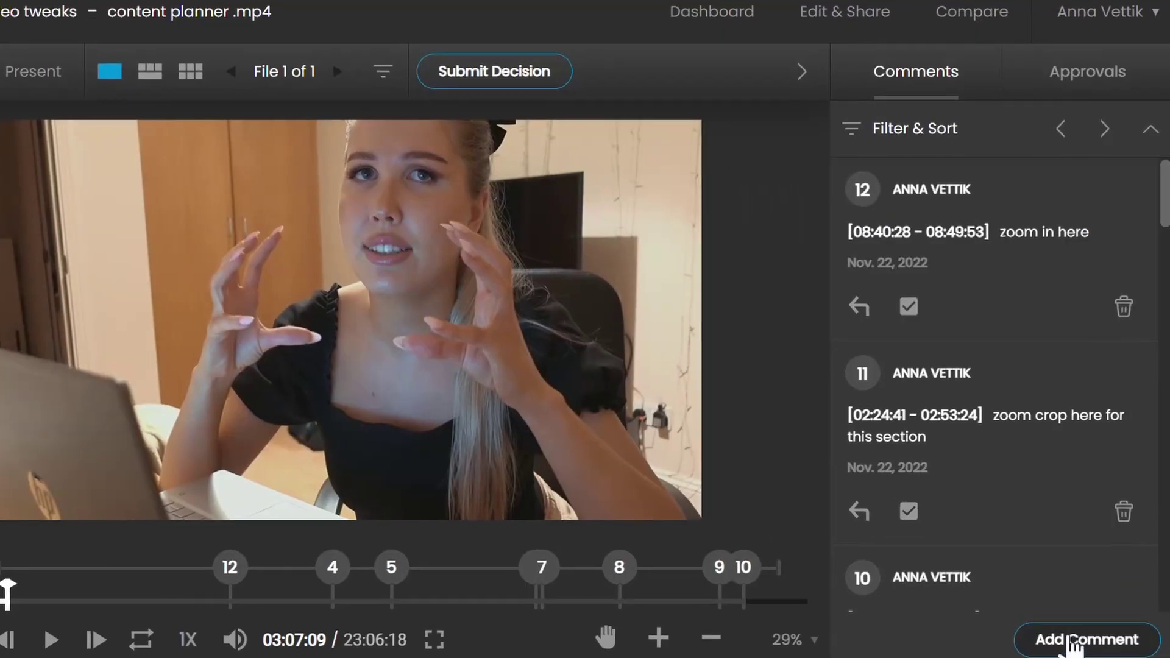
{"action": "left_click", "coordinate": [1071, 640]}
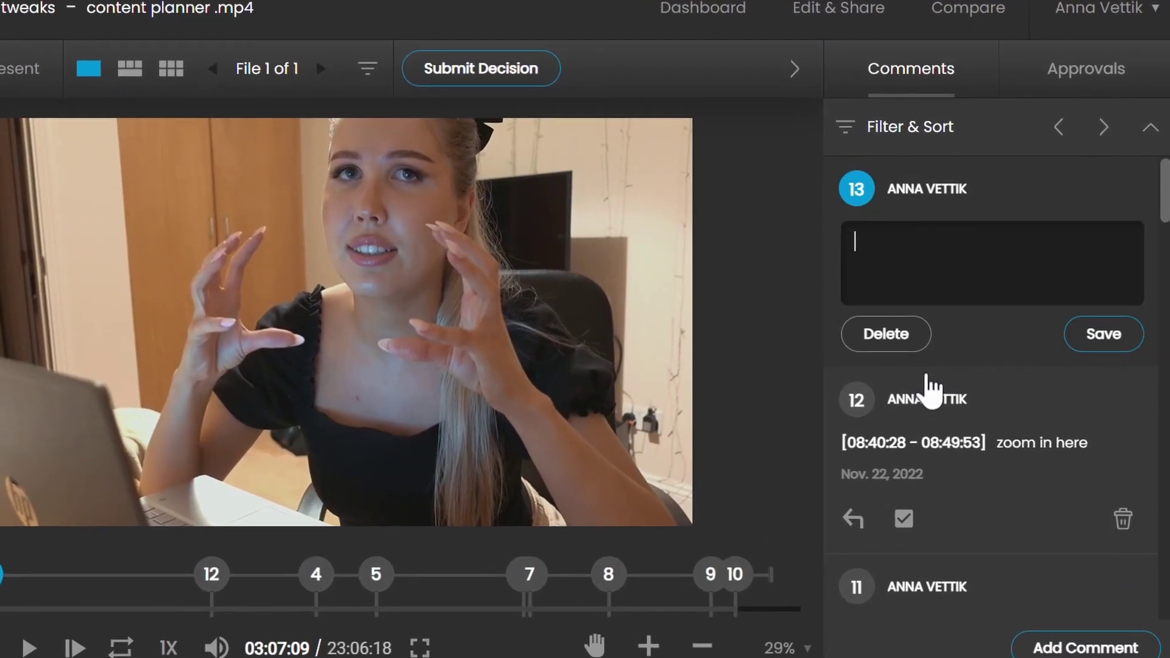
{"action": "type", "text": "@"}
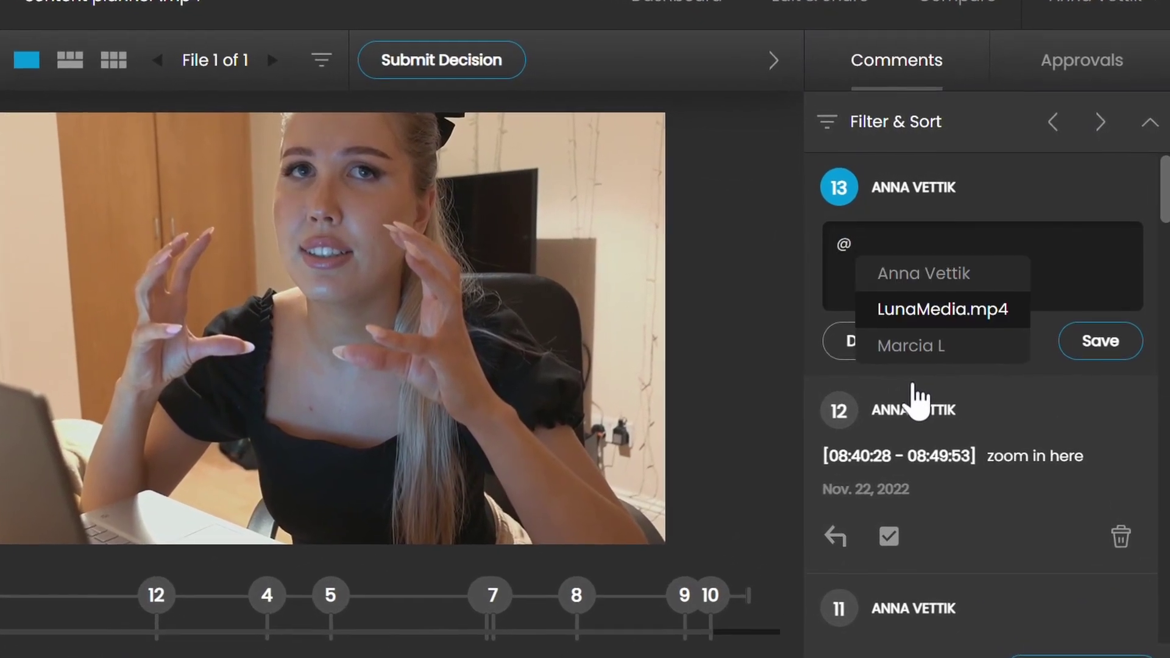
{"action": "key", "text": "Down"}
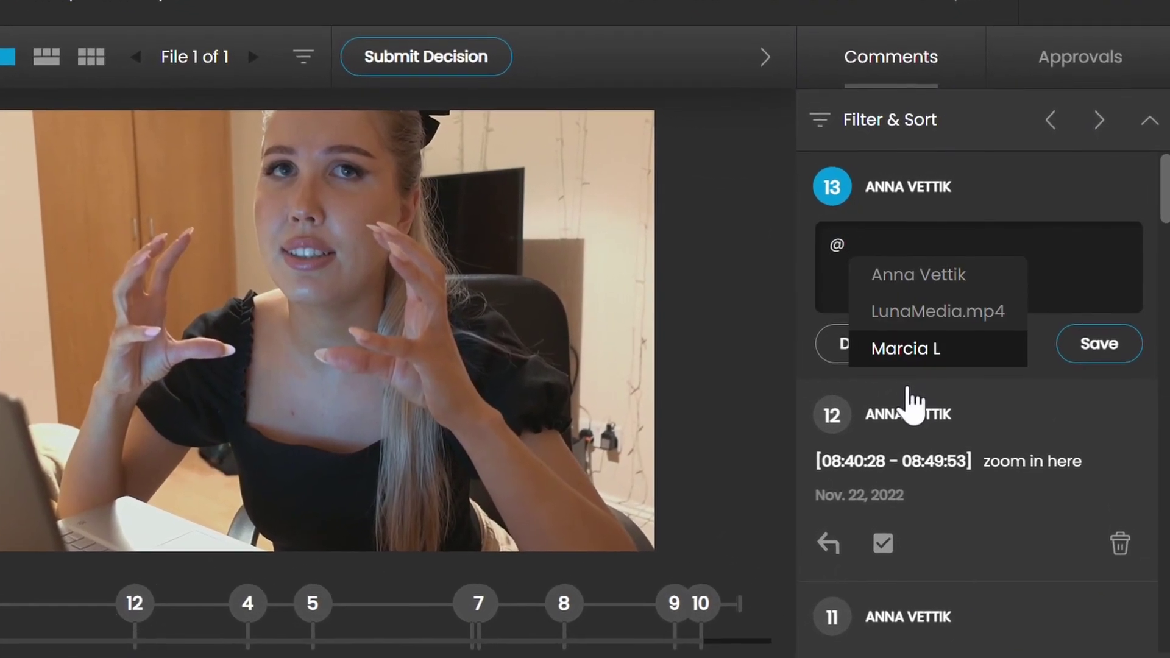
{"action": "key", "text": "Return"}
{"action": "type", "text": "increase brightn"}
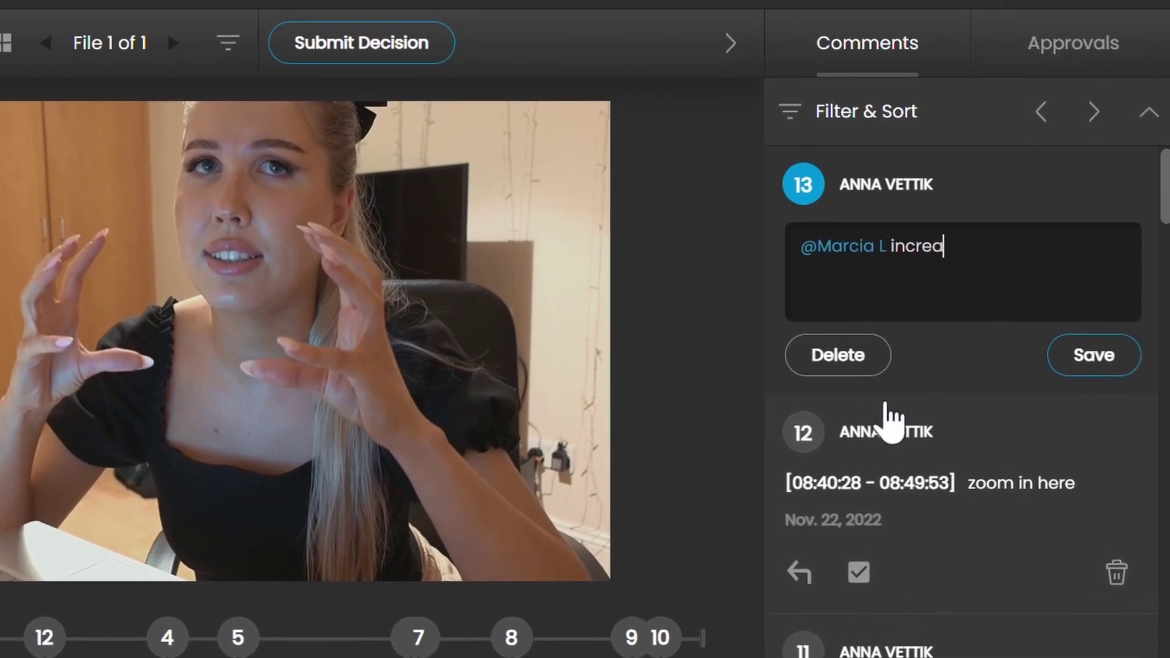
{"action": "type", "text": "ess"}
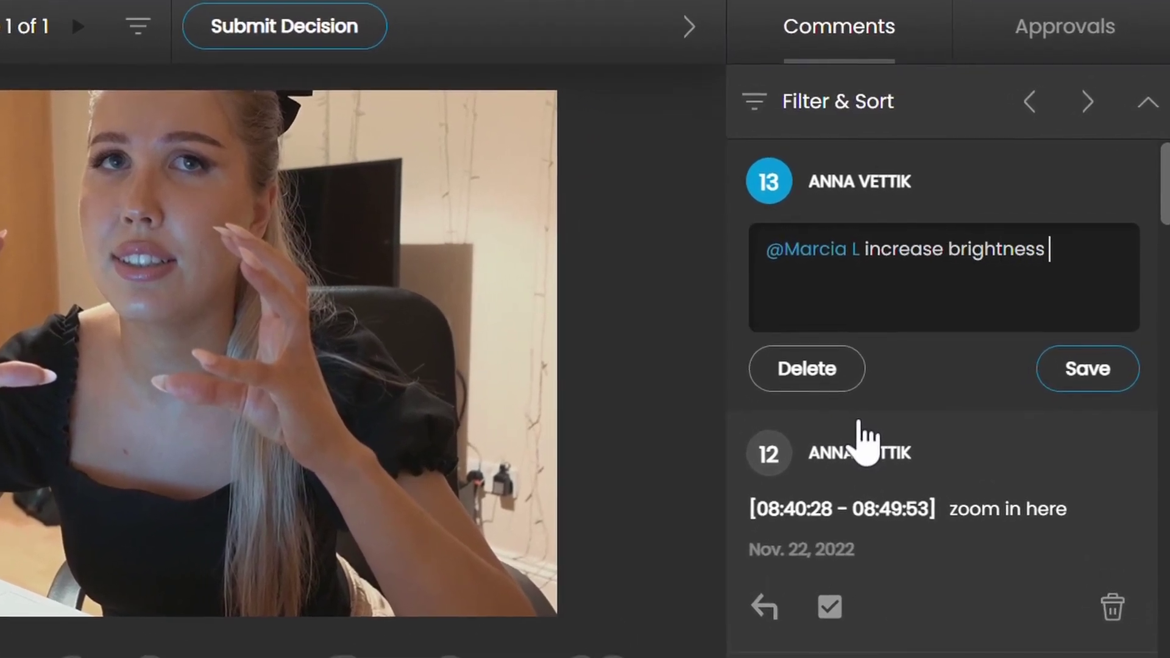
{"action": "type", "text": " during this "}
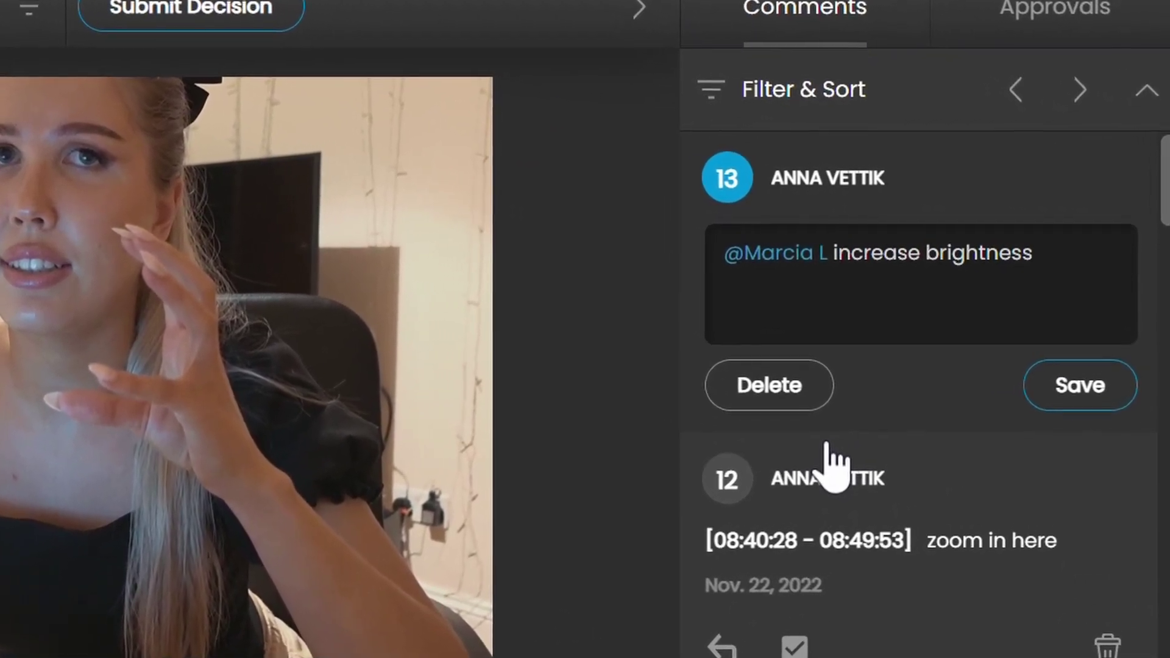
{"action": "type", "text": "p"}
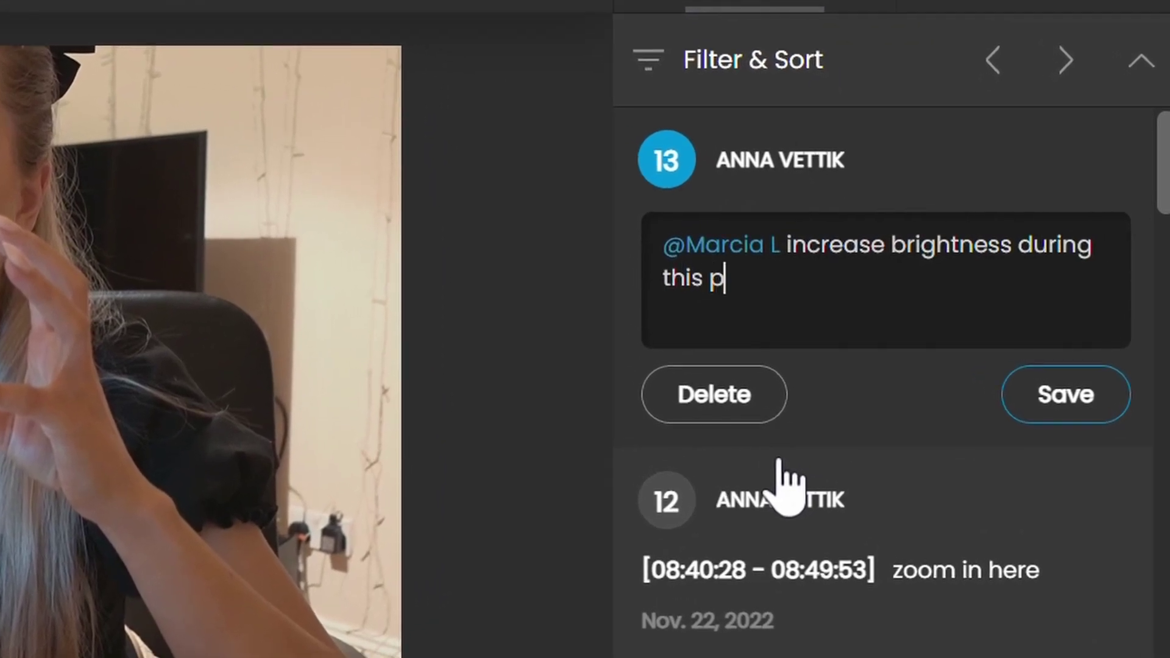
{"action": "type", "text": "art of the clip"}
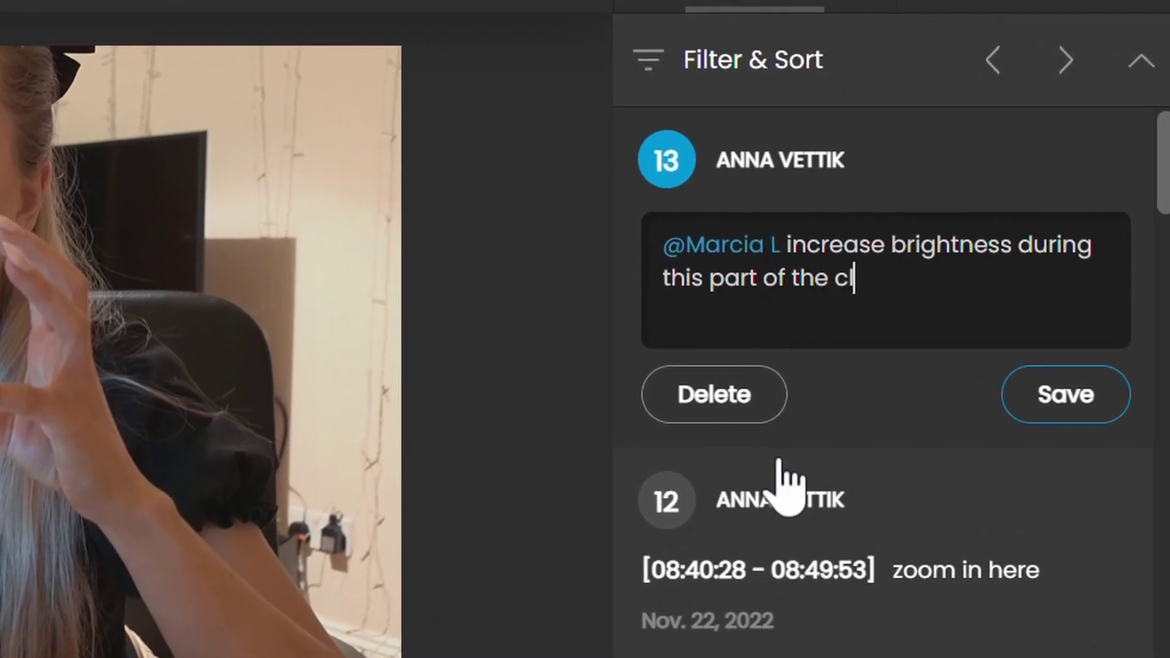
{"action": "left_click", "coordinate": [1079, 395]}
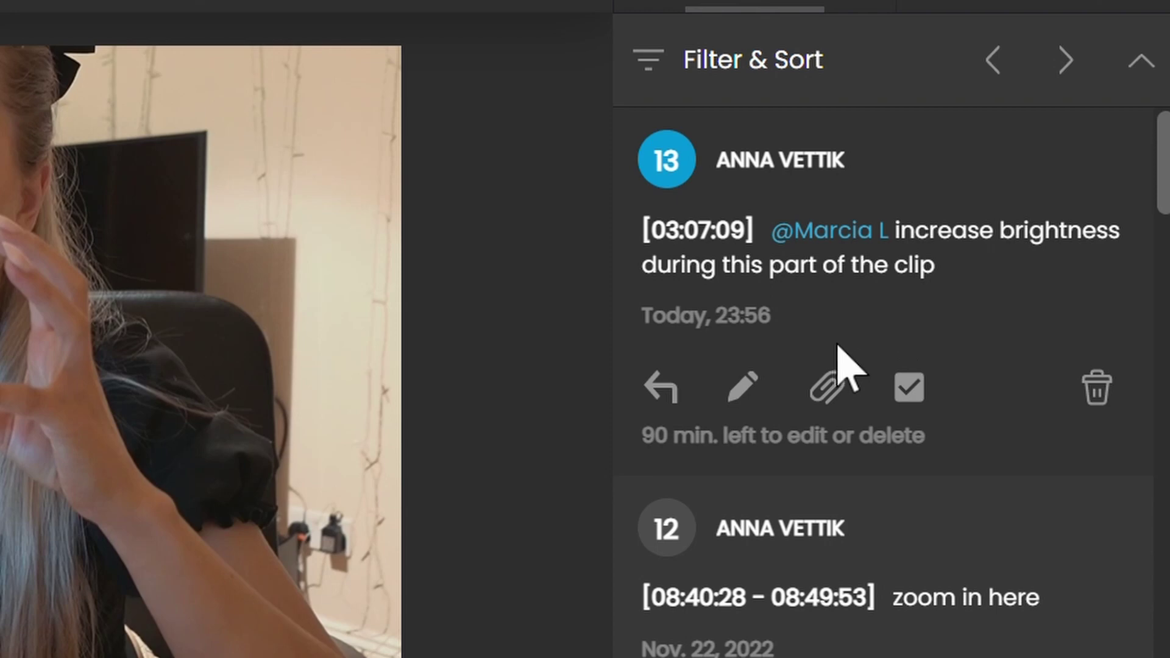
Save a comment at 22:35:28 reading 'add overlay to this part'
{"action": "type", "text": "c"}
{"action": "type", "text": "add ovr"}
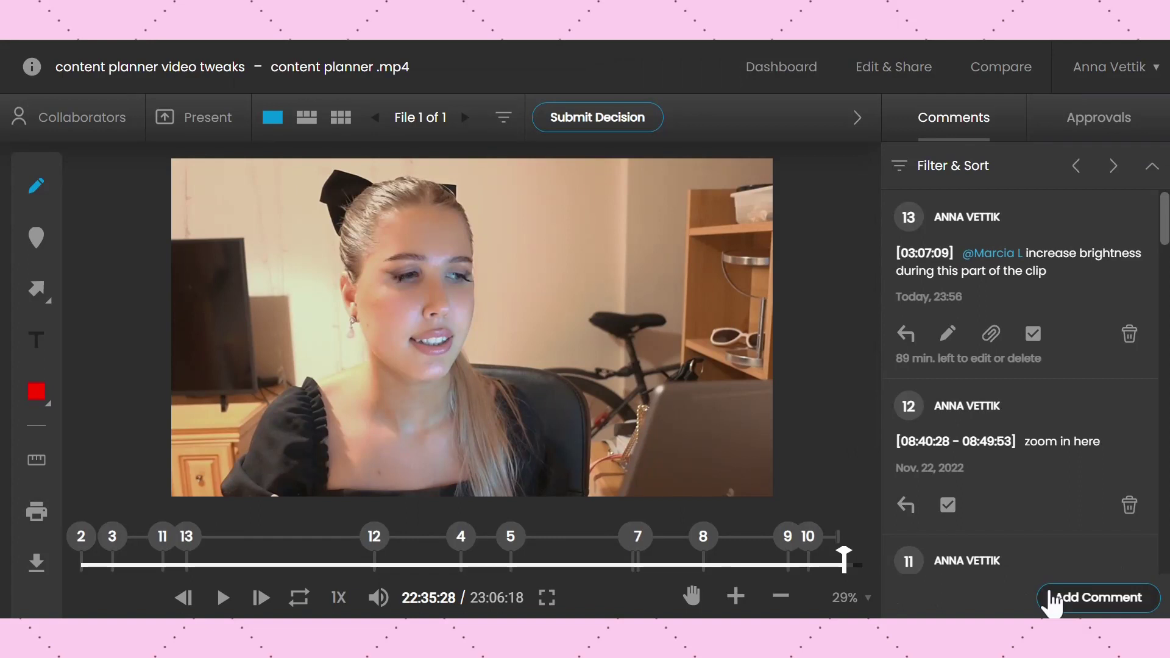
{"action": "left_click", "coordinate": [1059, 598]}
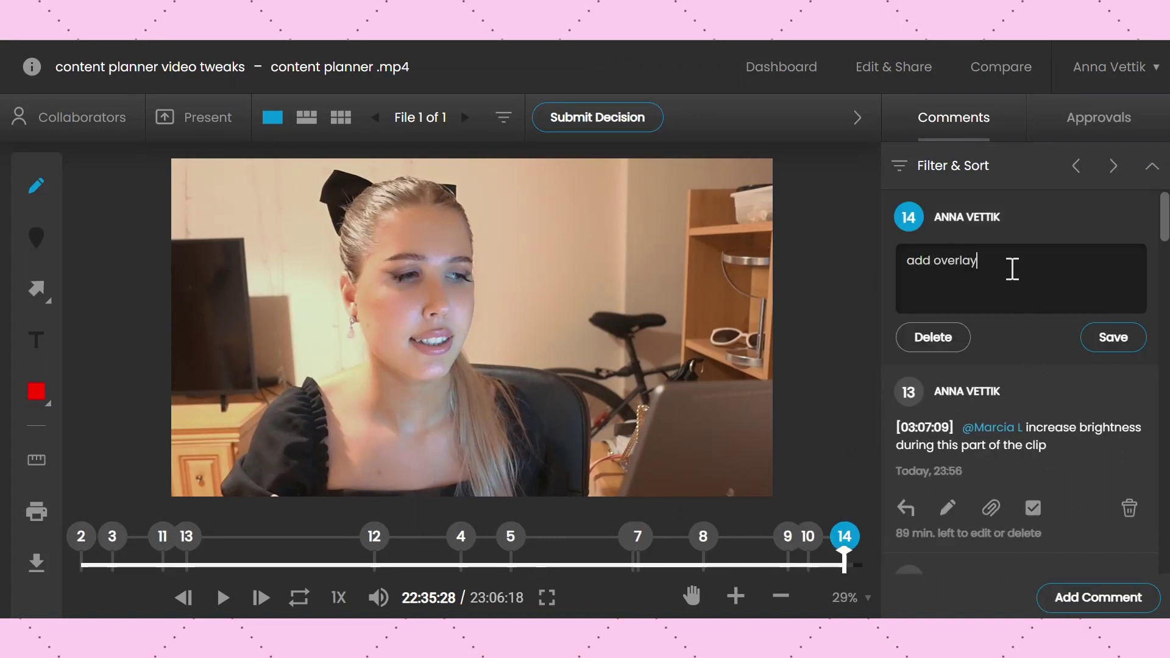
{"action": "type", "text": "add overlay to this part"}
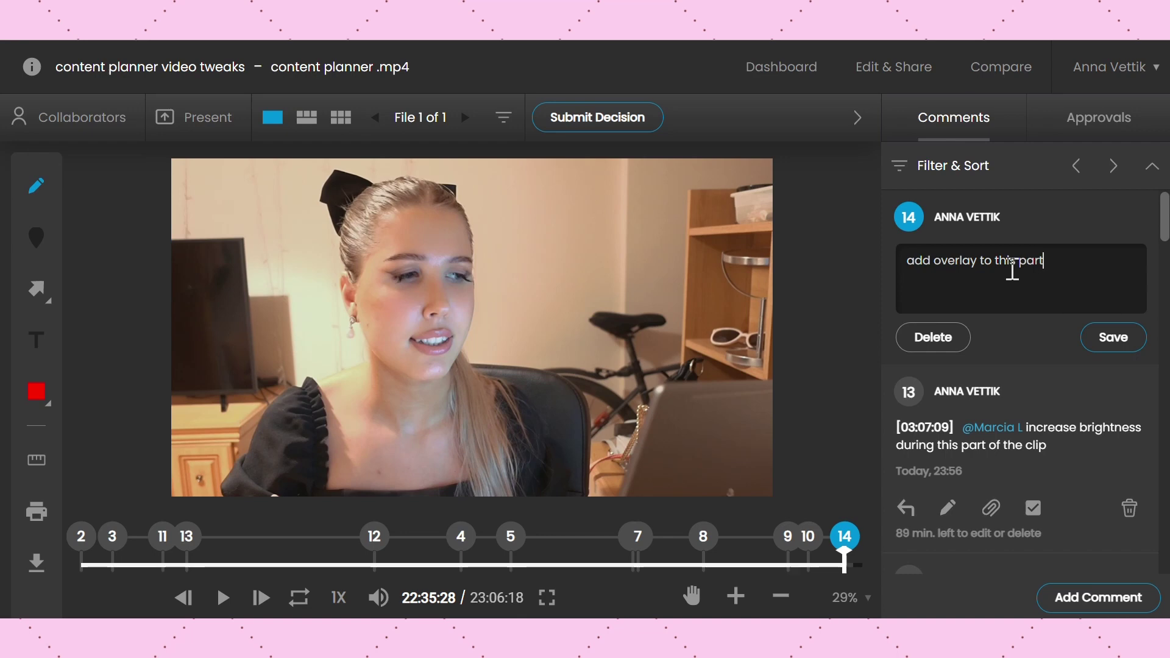
{"action": "left_click", "coordinate": [1119, 341]}
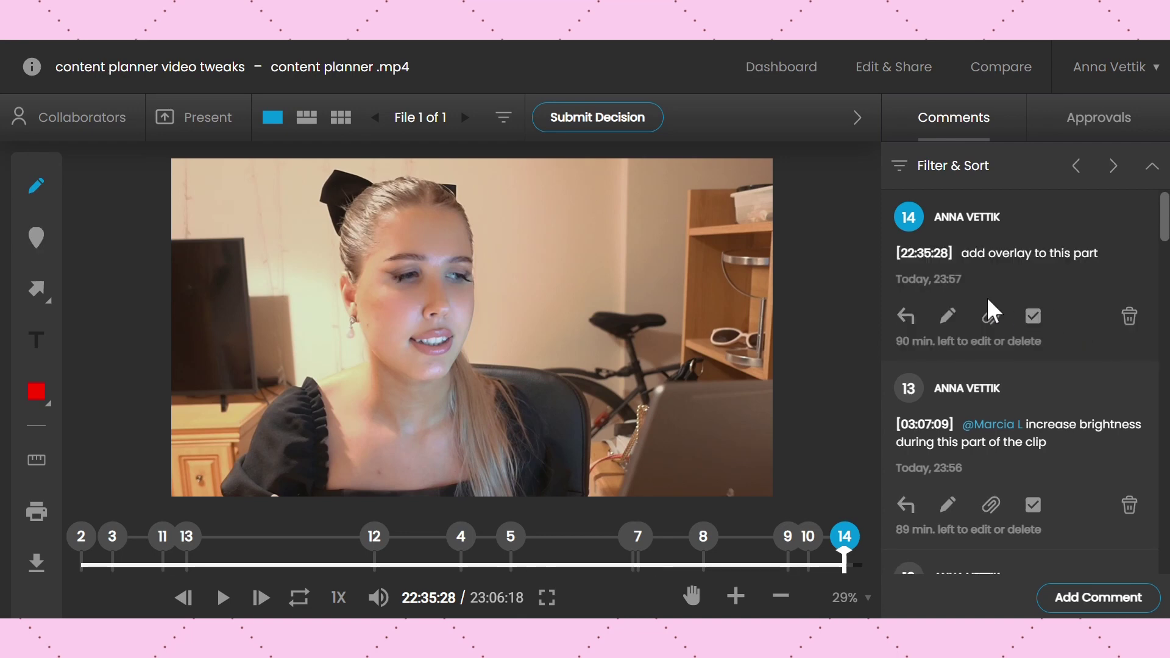
Attach the image Untitled design (11) from Downloads to that comment
{"action": "left_click", "coordinate": [989, 318]}
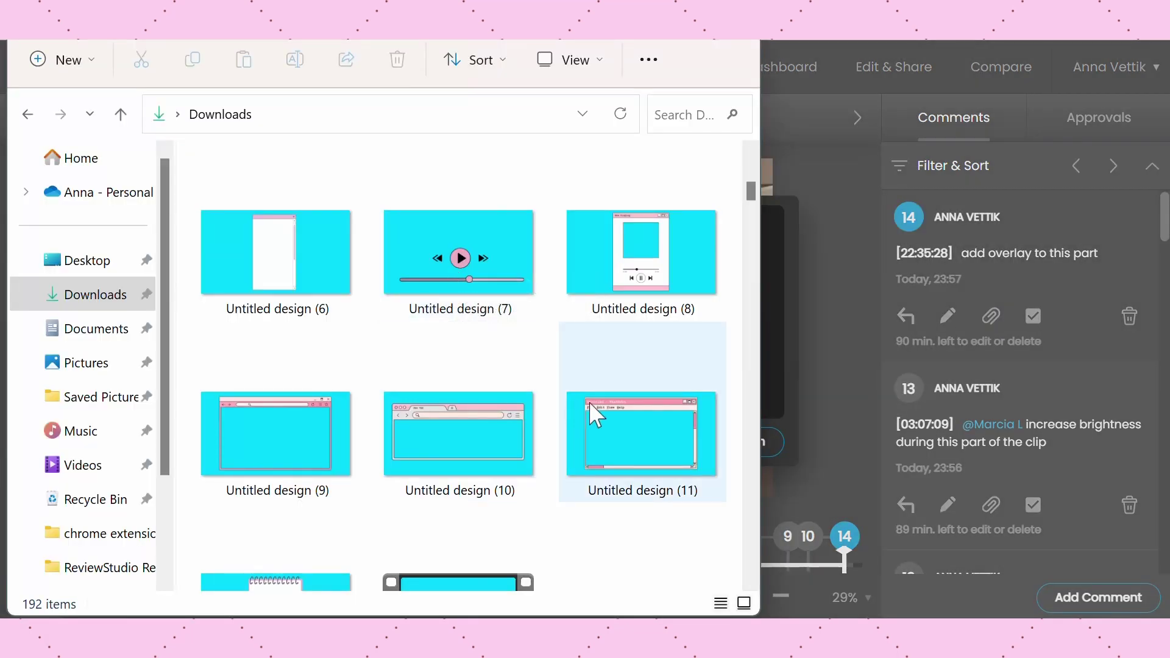
{"action": "left_click", "coordinate": [661, 419]}
{"action": "left_click_drag", "start_coordinate": [660, 417], "coordinate": [786, 397]}
{"action": "left_click", "coordinate": [740, 444]}
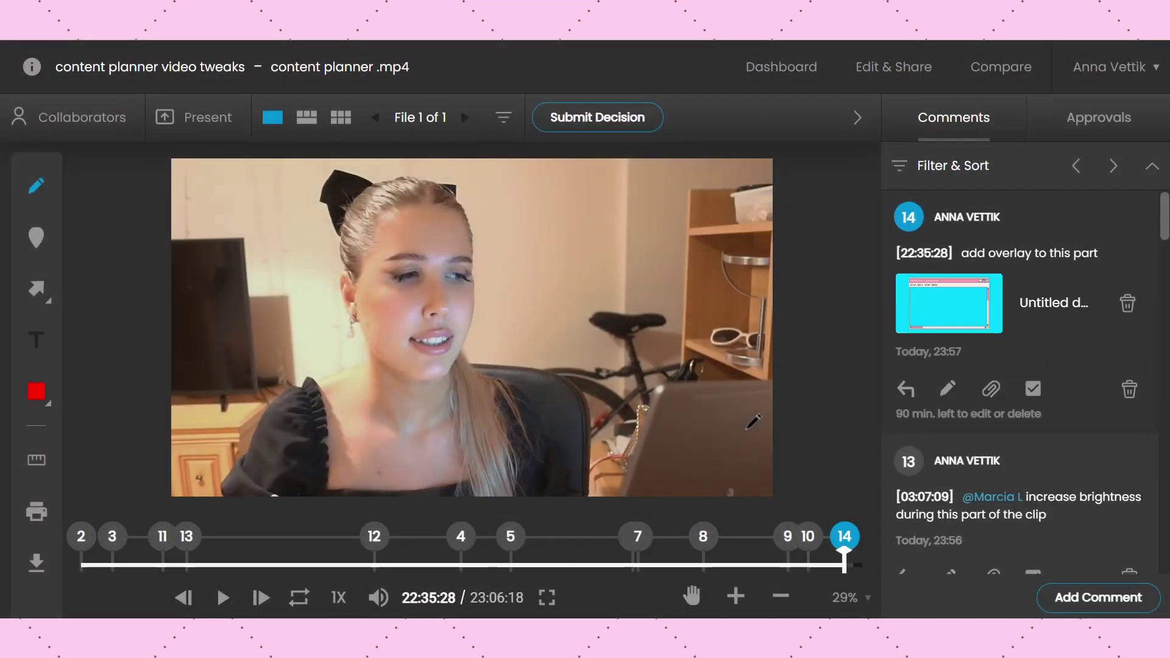